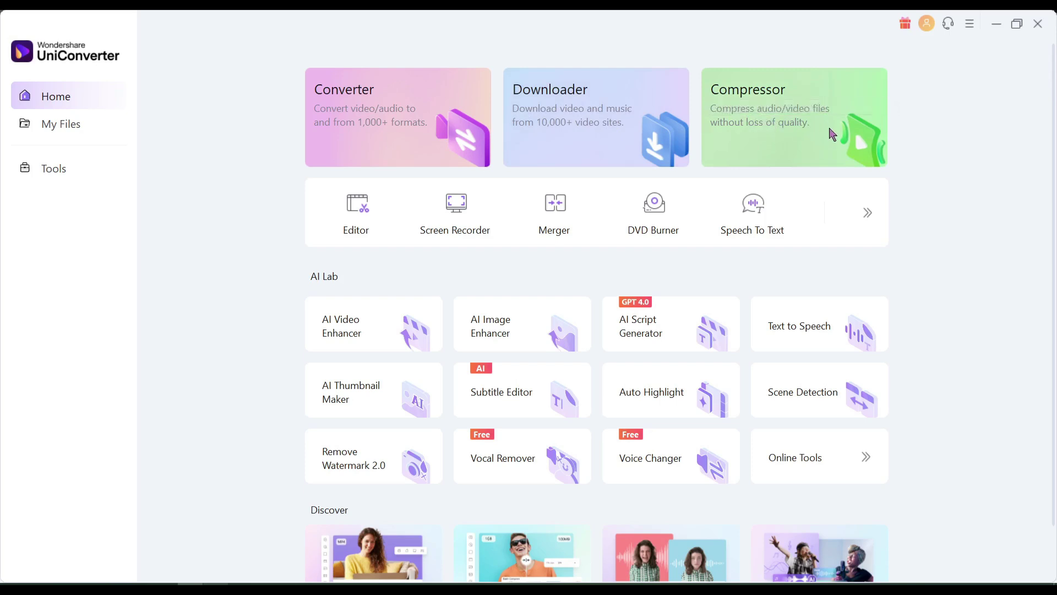
Visit the video editing workspace, return home, and open the full Tools collection
{"action": "left_click", "coordinate": [367, 231]}
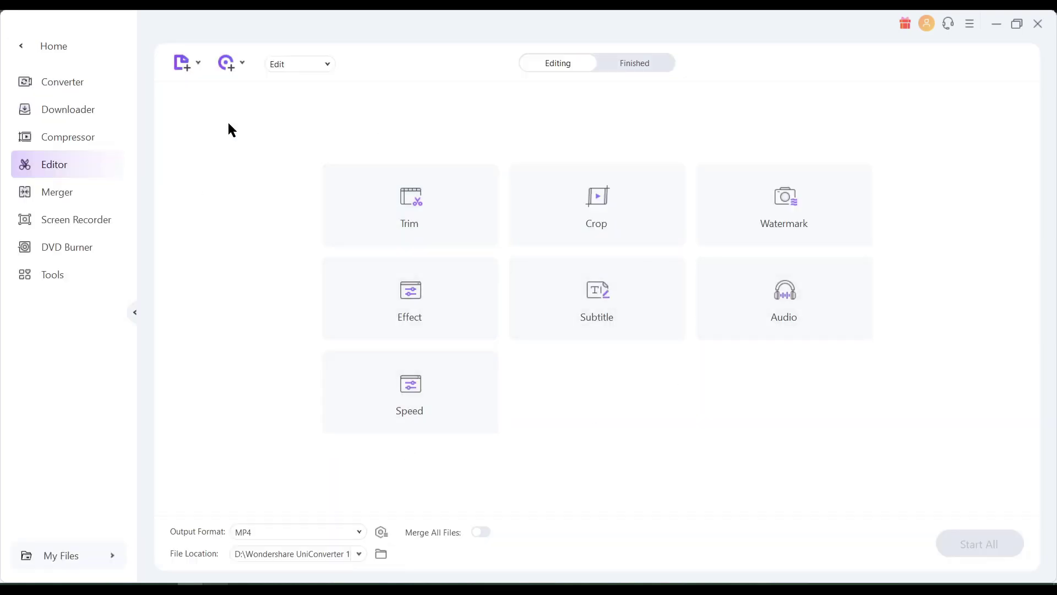
{"action": "left_click", "coordinate": [50, 53]}
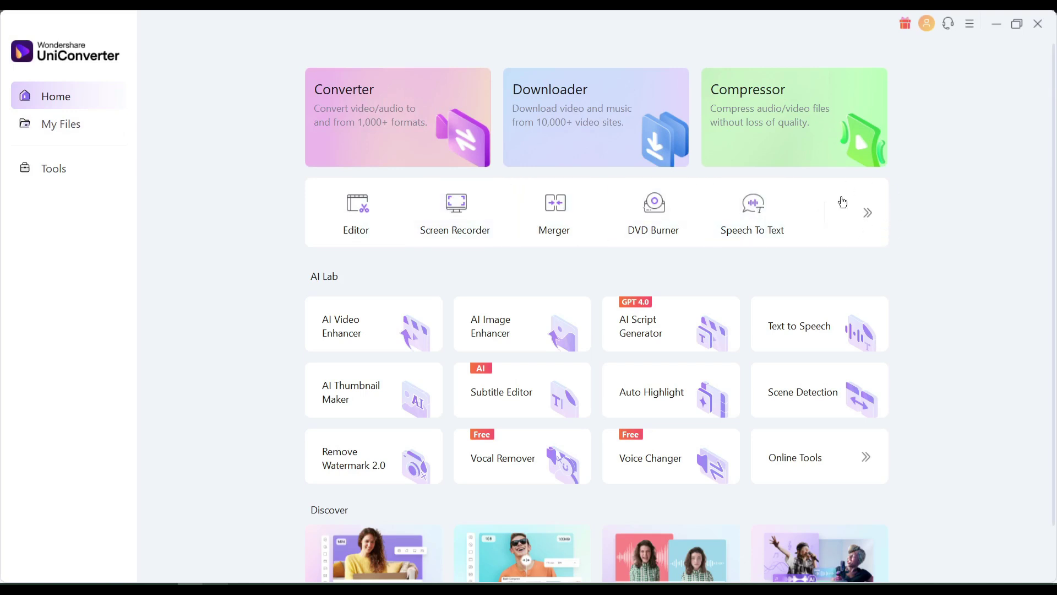
{"action": "left_click", "coordinate": [869, 217]}
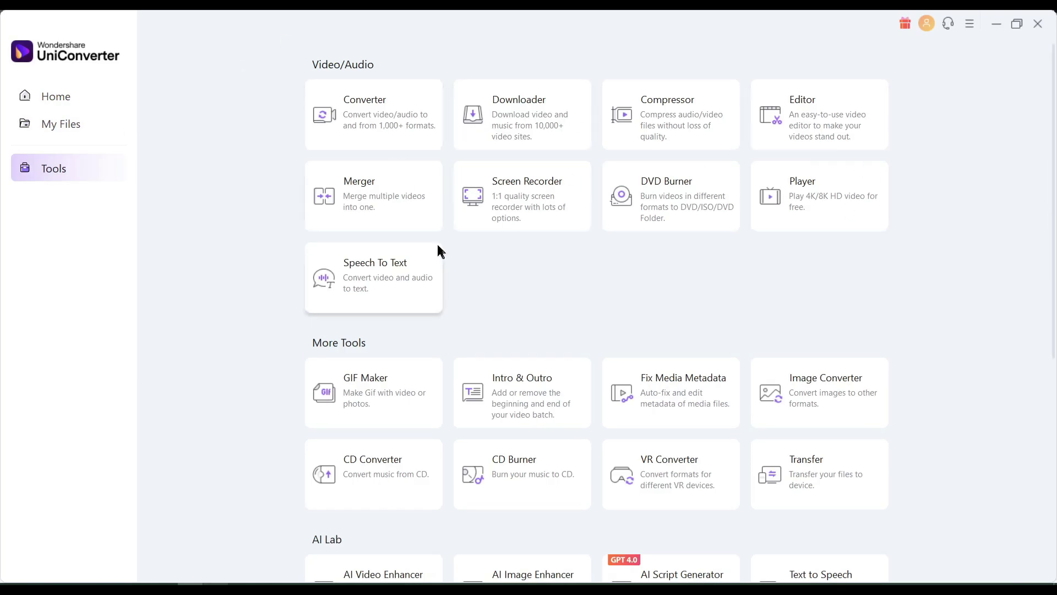
{"action": "scroll", "coordinate": [545, 307], "scroll_direction": "down", "scroll_amount": 2}
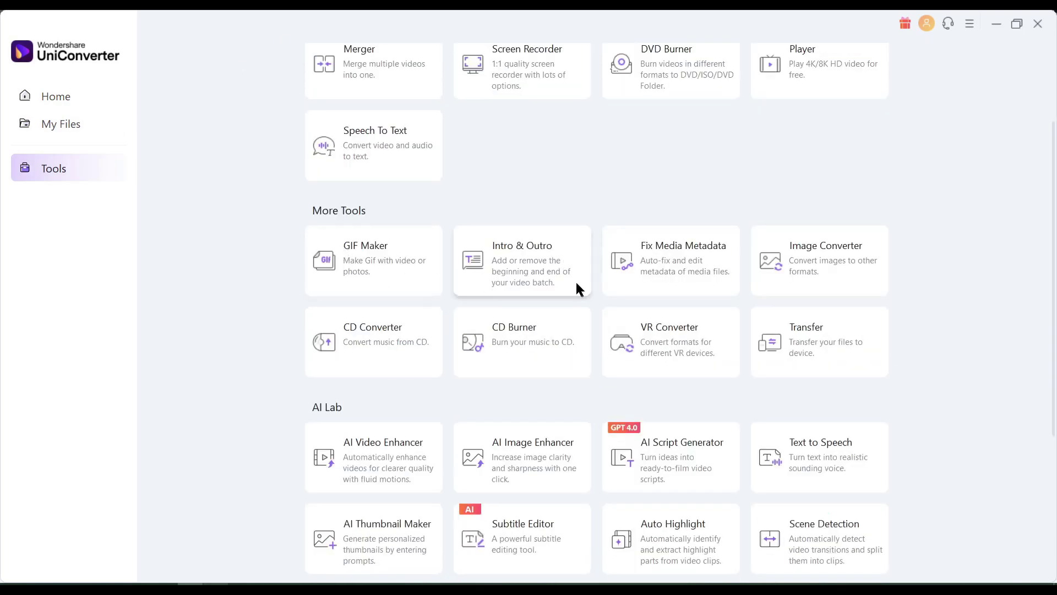
{"action": "scroll", "coordinate": [549, 301], "scroll_direction": "down", "scroll_amount": 3}
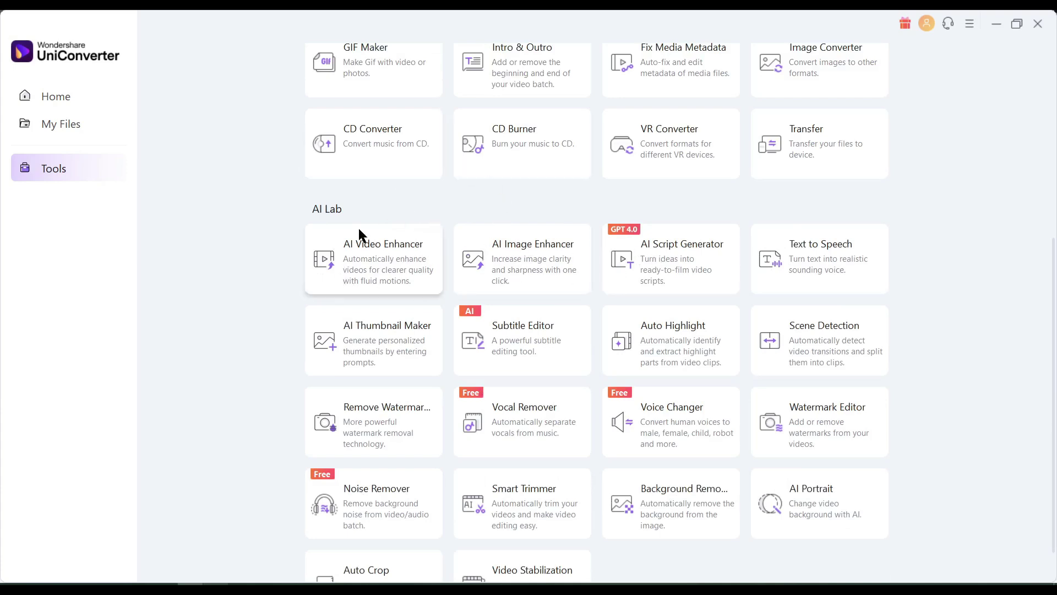
Load the MP4 of the woman holding red roses into AI Video Enhancer
{"action": "left_click", "coordinate": [377, 261]}
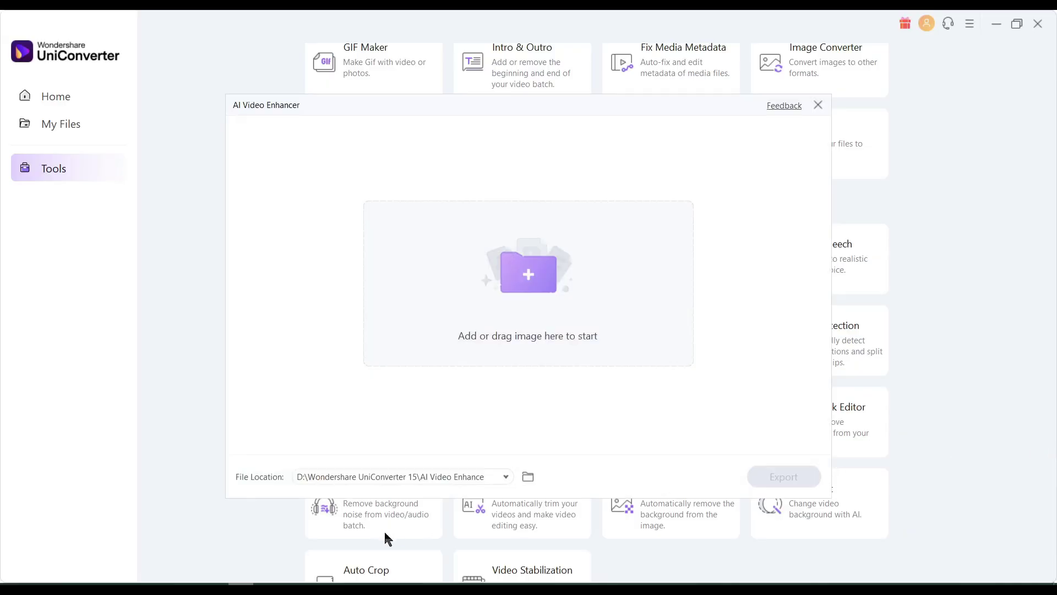
{"action": "left_click", "coordinate": [538, 273]}
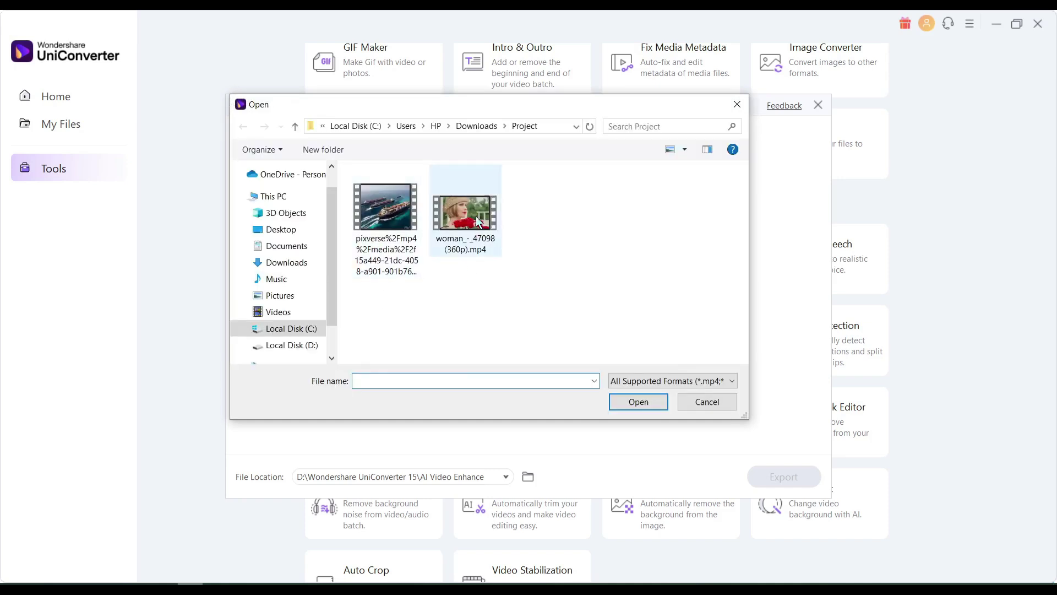
{"action": "double_click", "coordinate": [478, 222]}
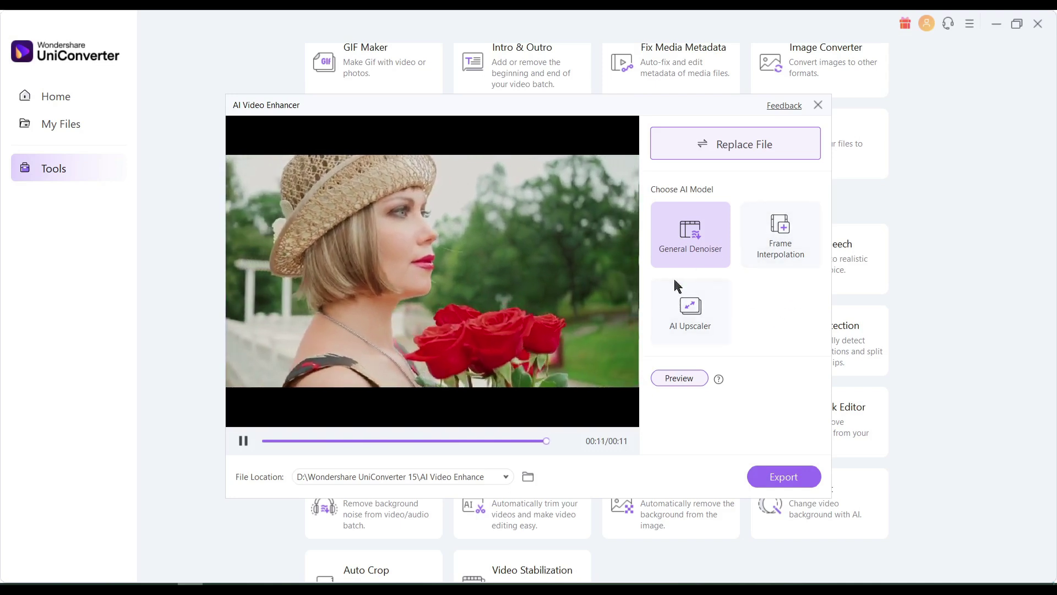
Set AI Upscaler to 4X (2560*1440) and preview the upscaled woman clip
{"action": "left_click", "coordinate": [711, 318]}
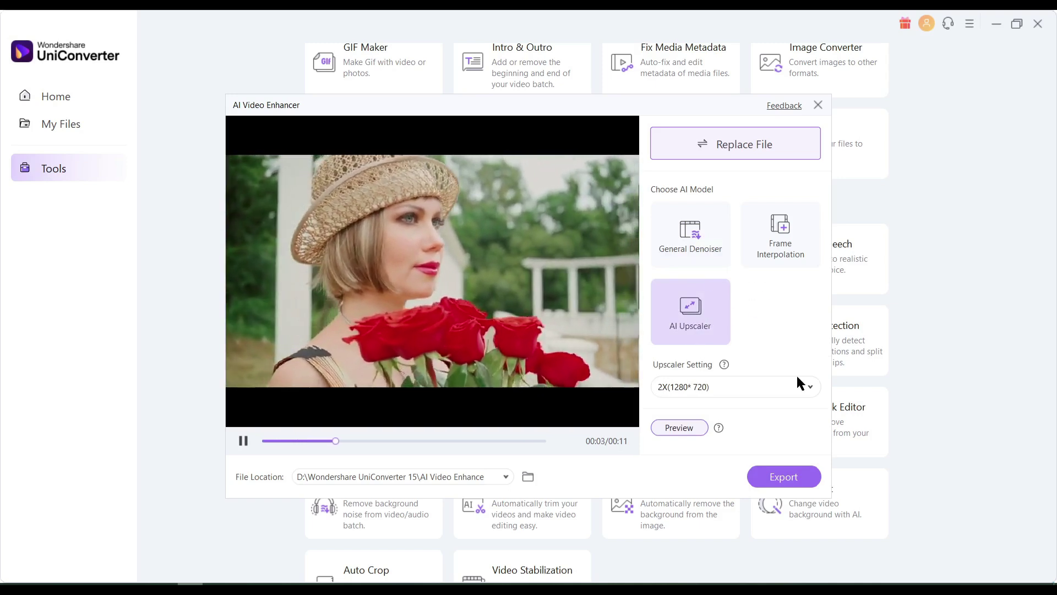
{"action": "left_click", "coordinate": [703, 387]}
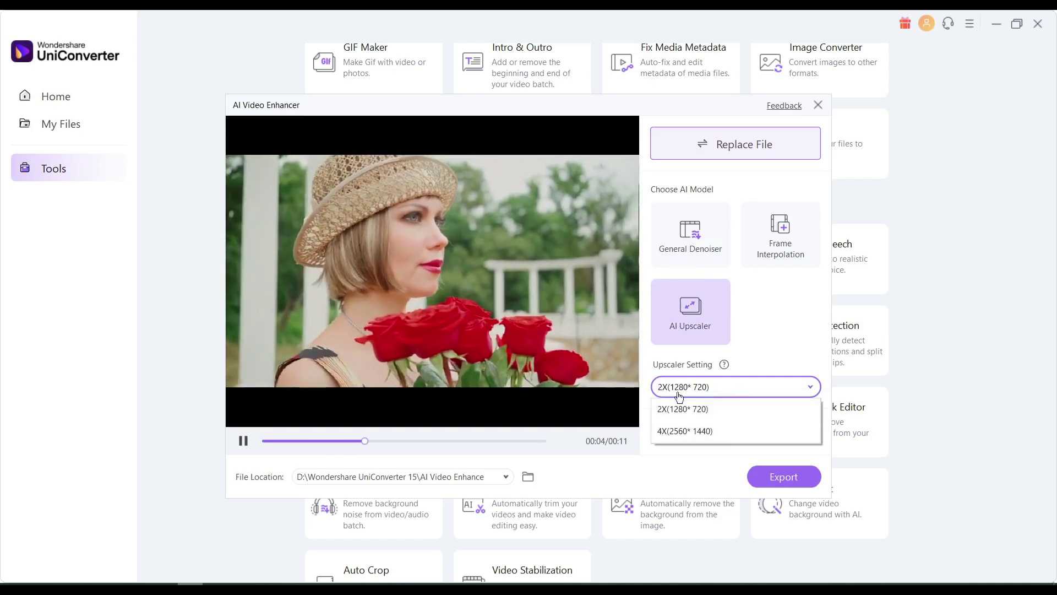
{"action": "left_click", "coordinate": [691, 430]}
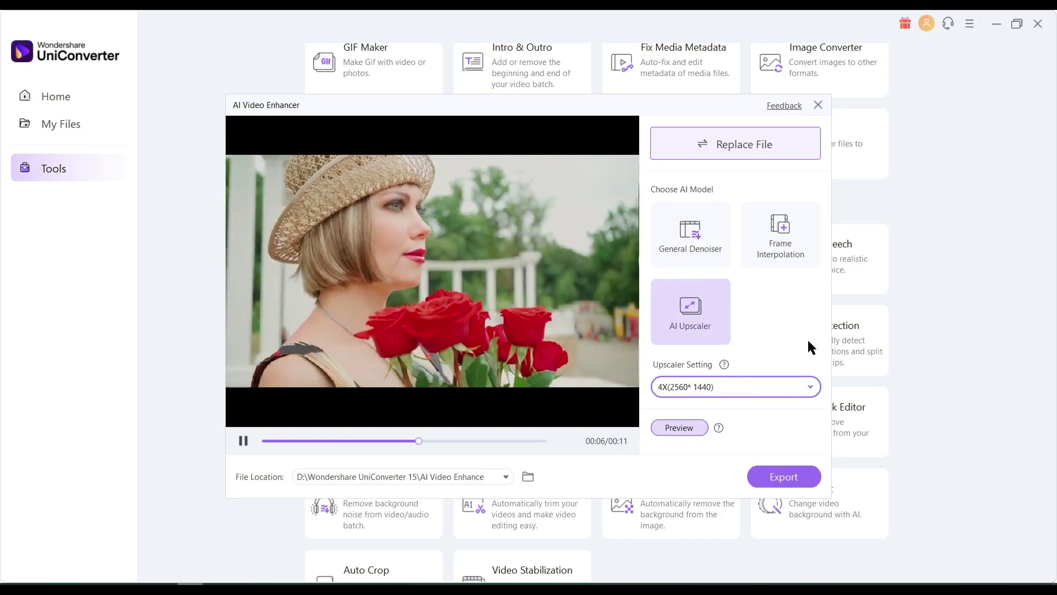
{"action": "left_click", "coordinate": [681, 433]}
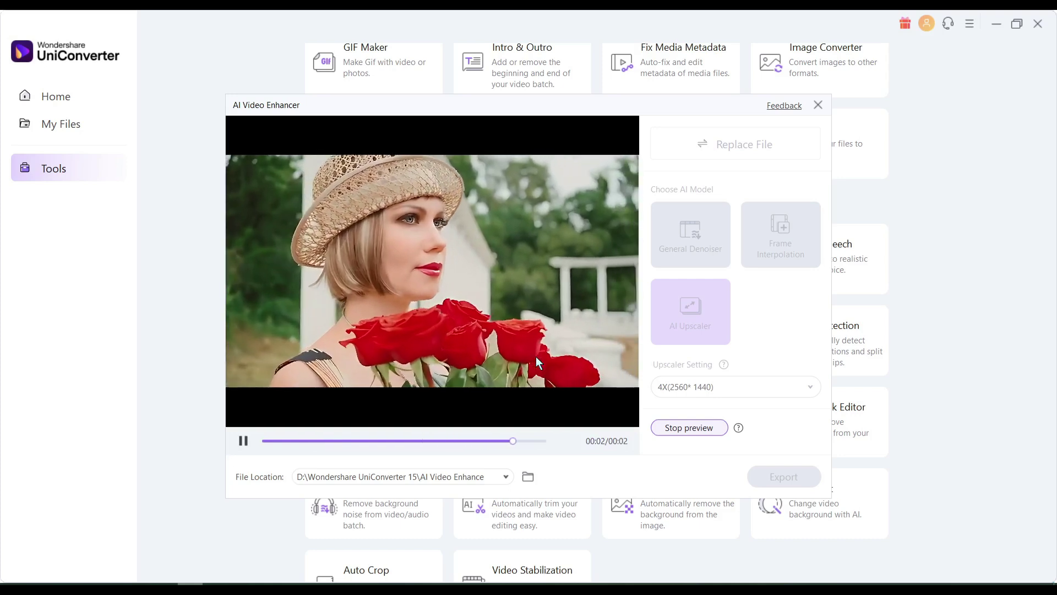
{"action": "left_click", "coordinate": [686, 430]}
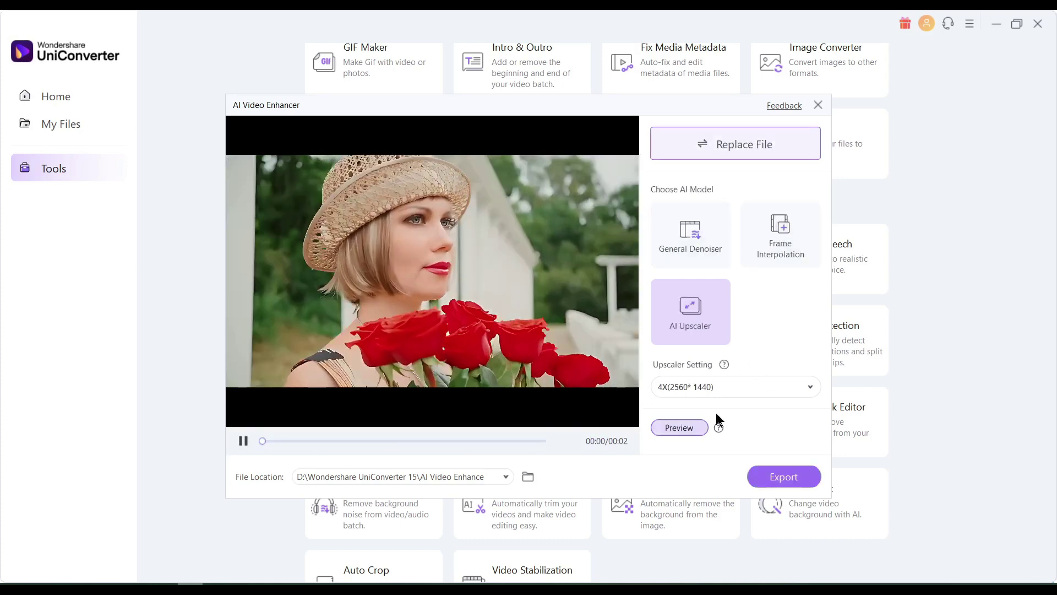
Export the 4X upscaled clip and play the resulting MP4 from the output folder
{"action": "left_click", "coordinate": [781, 478]}
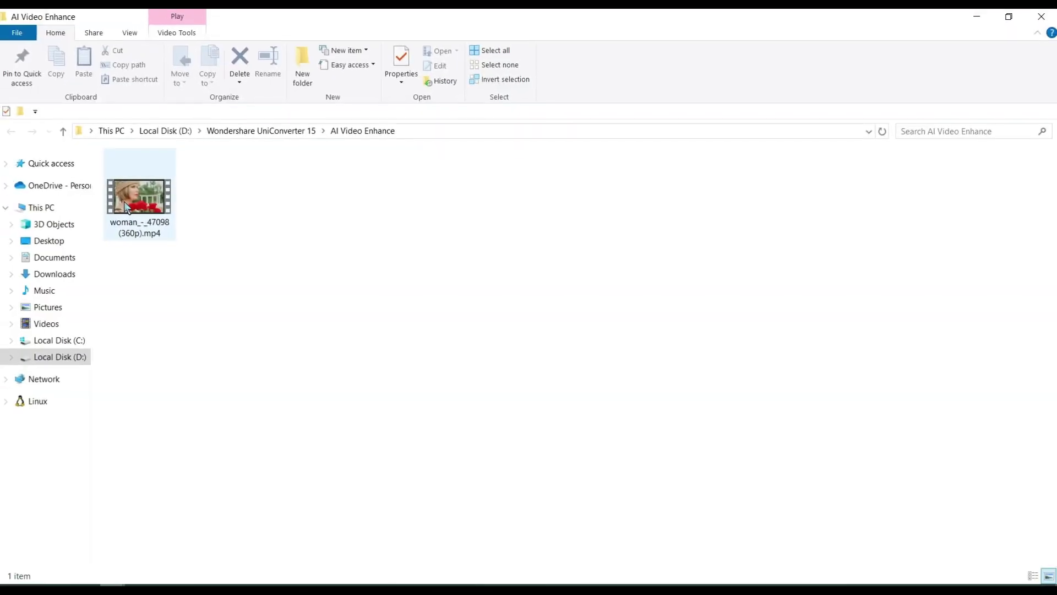
{"action": "double_click", "coordinate": [145, 207]}
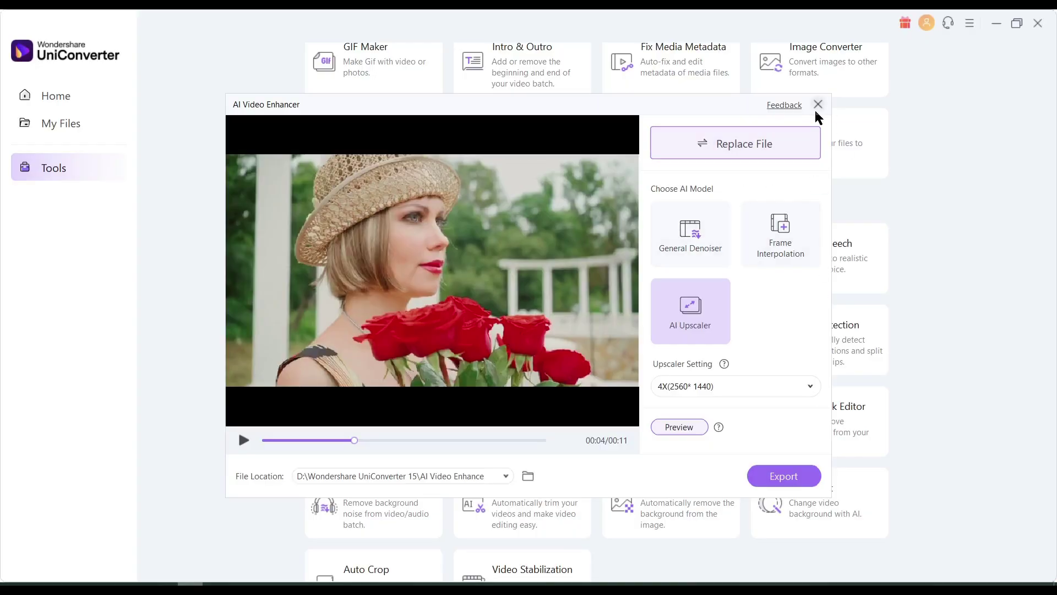
Close AI Video Enhancer, load the thorns-and-roses portrait into AI Image Enhancer, and zoom in twice
{"action": "left_click", "coordinate": [817, 106]}
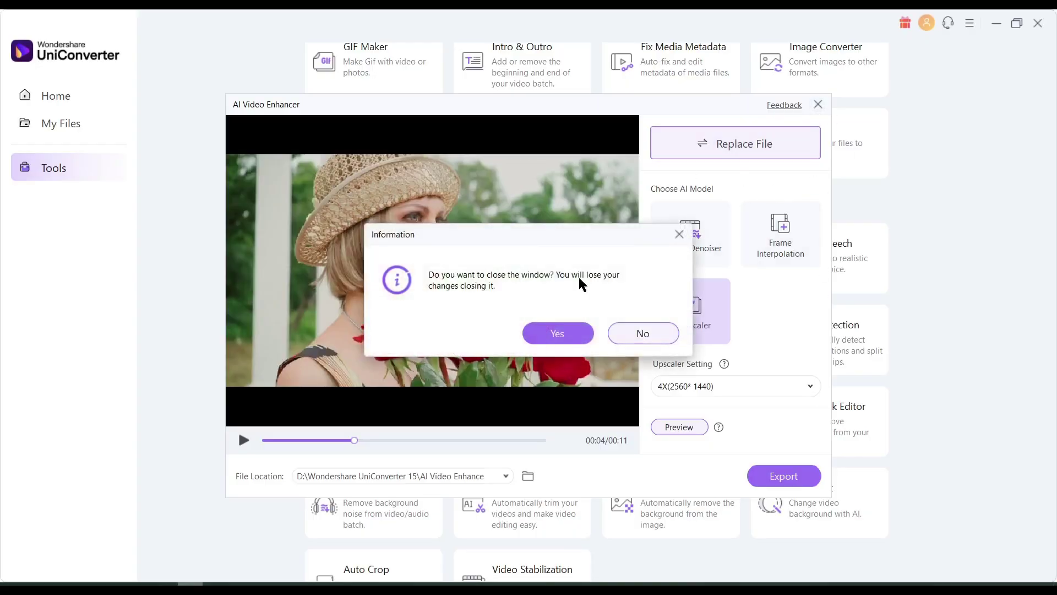
{"action": "left_click", "coordinate": [569, 343]}
{"action": "left_click", "coordinate": [513, 318]}
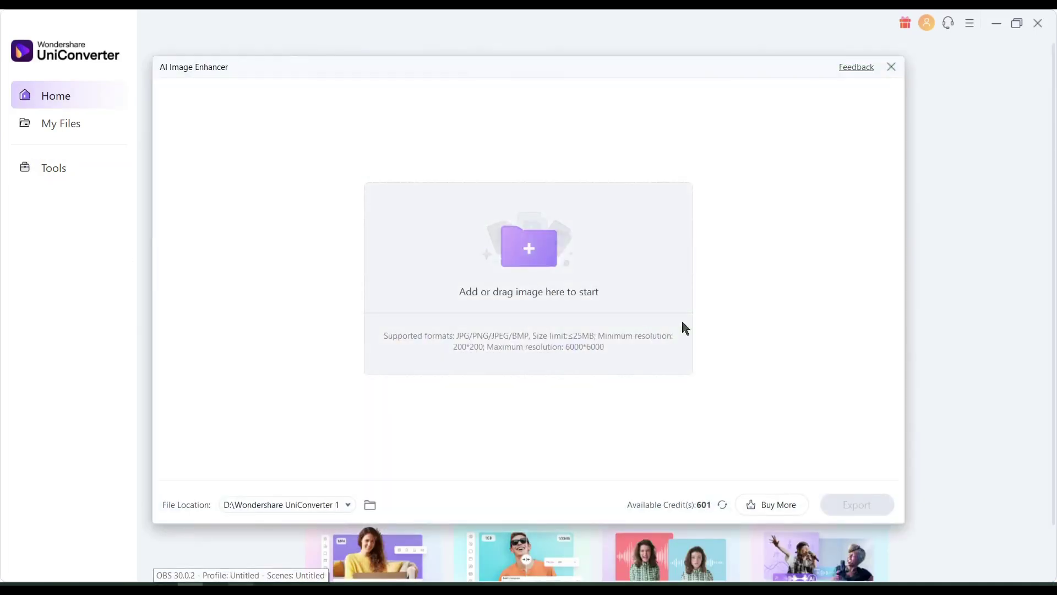
{"action": "left_click", "coordinate": [516, 239]}
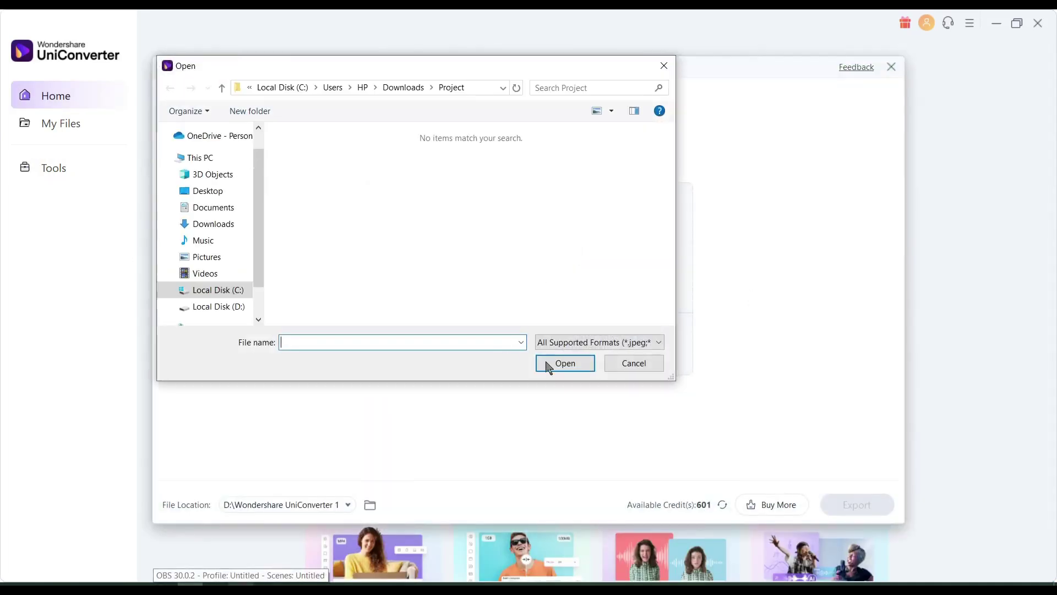
{"action": "key", "text": "Escape"}
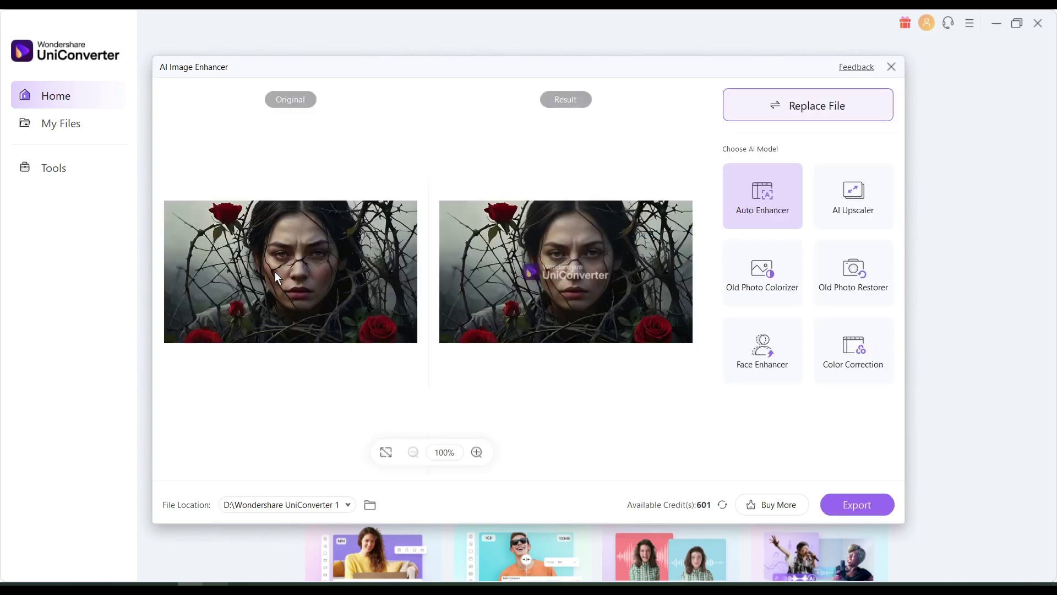
{"action": "left_click", "coordinate": [477, 451]}
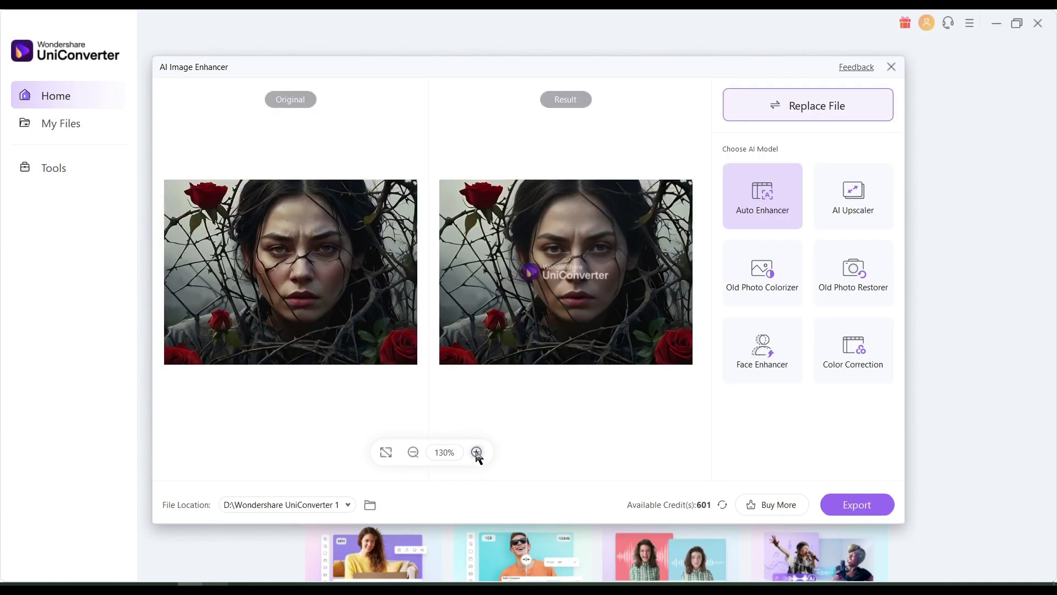
{"action": "left_click", "coordinate": [477, 452]}
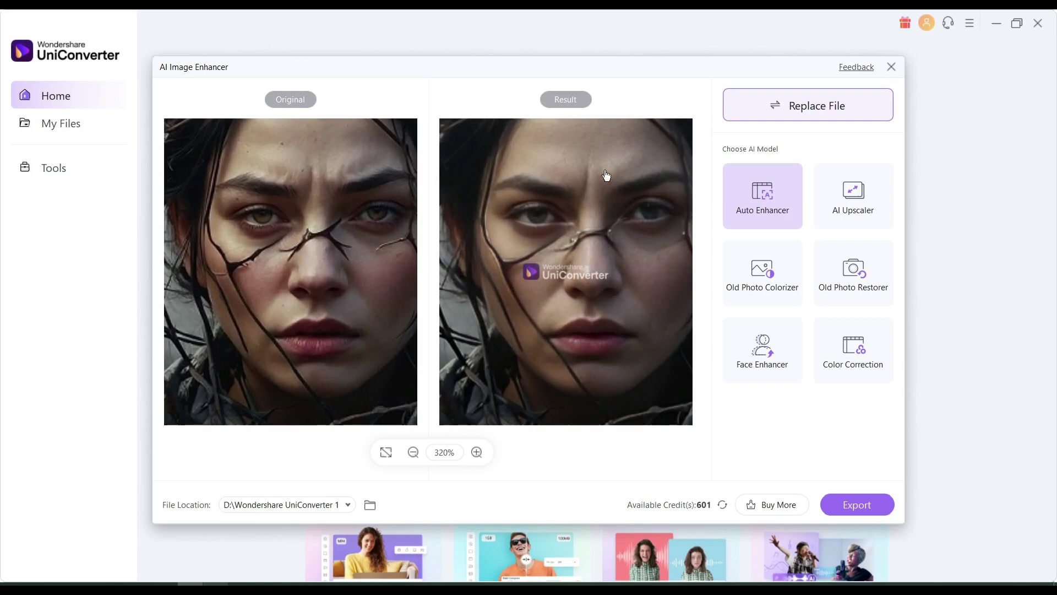
Apply AI Upscaler 2X (1344*756) to the portrait and zoom in on the face details
{"action": "left_click", "coordinate": [836, 199]}
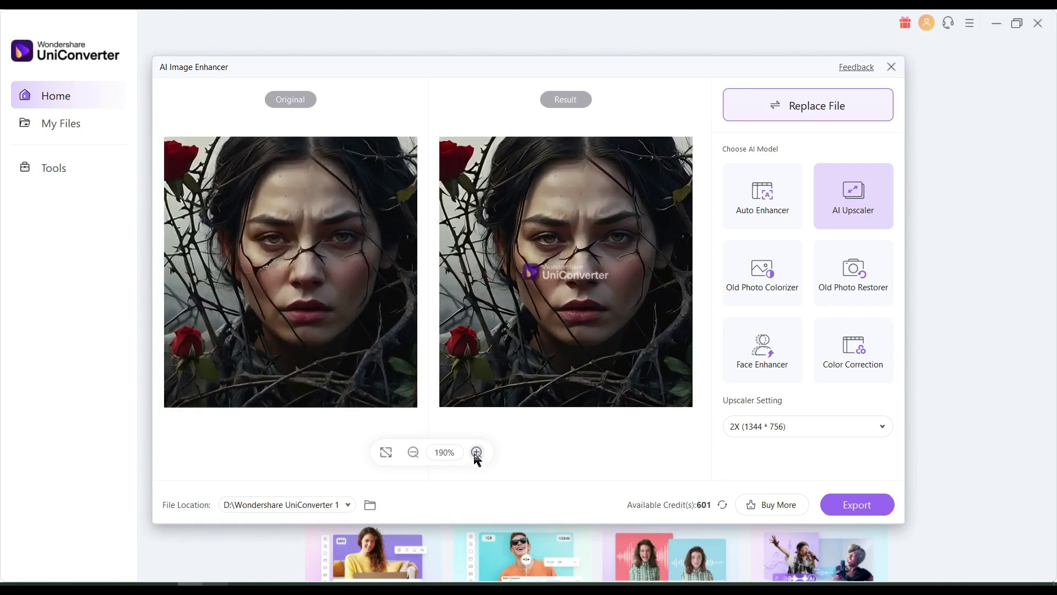
{"action": "left_click", "coordinate": [477, 453]}
{"action": "left_click", "coordinate": [476, 452]}
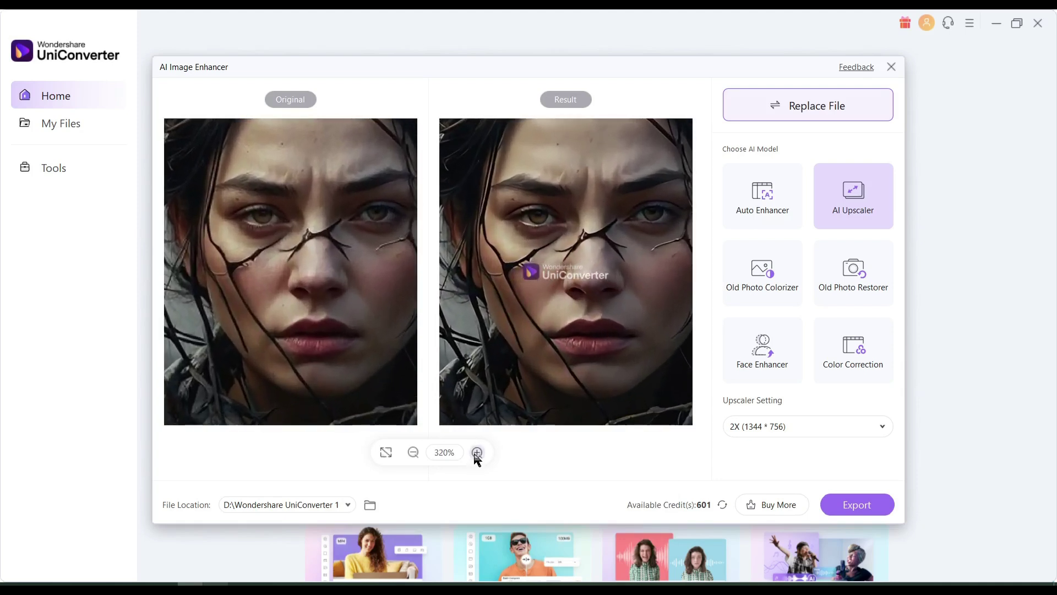
{"action": "left_click", "coordinate": [476, 453]}
{"action": "left_click", "coordinate": [476, 453]}
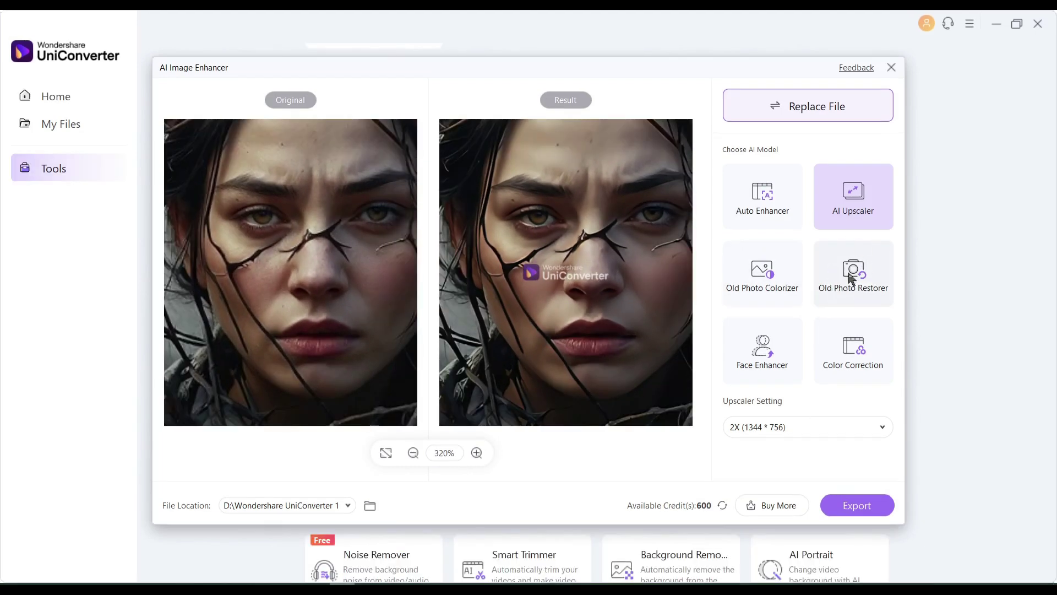
Replace the portrait with the cracked vintage couple photo
{"action": "left_click", "coordinate": [800, 107]}
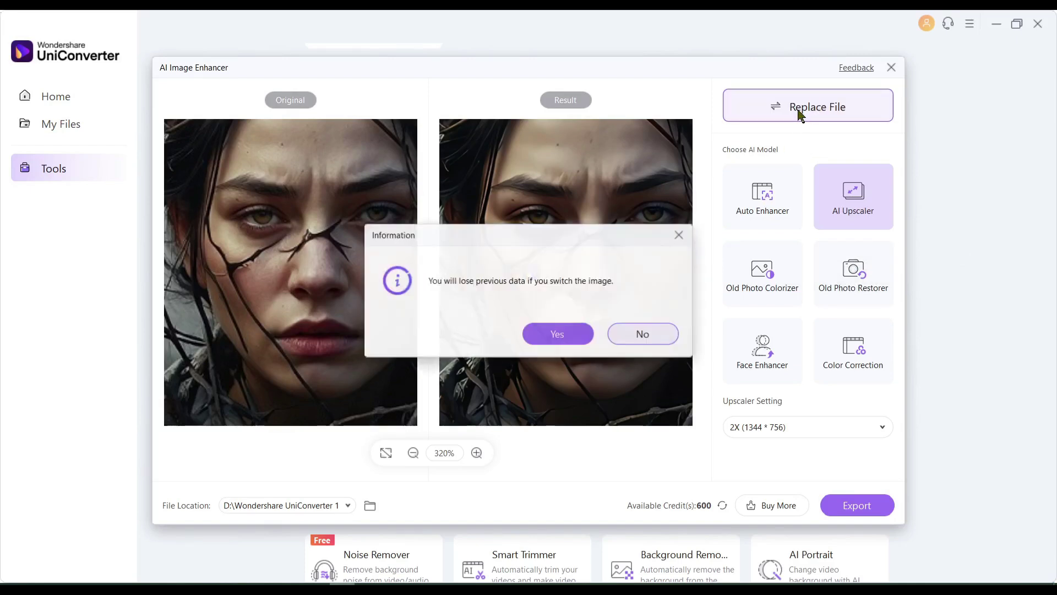
{"action": "left_click", "coordinate": [579, 332]}
{"action": "double_click", "coordinate": [521, 167]}
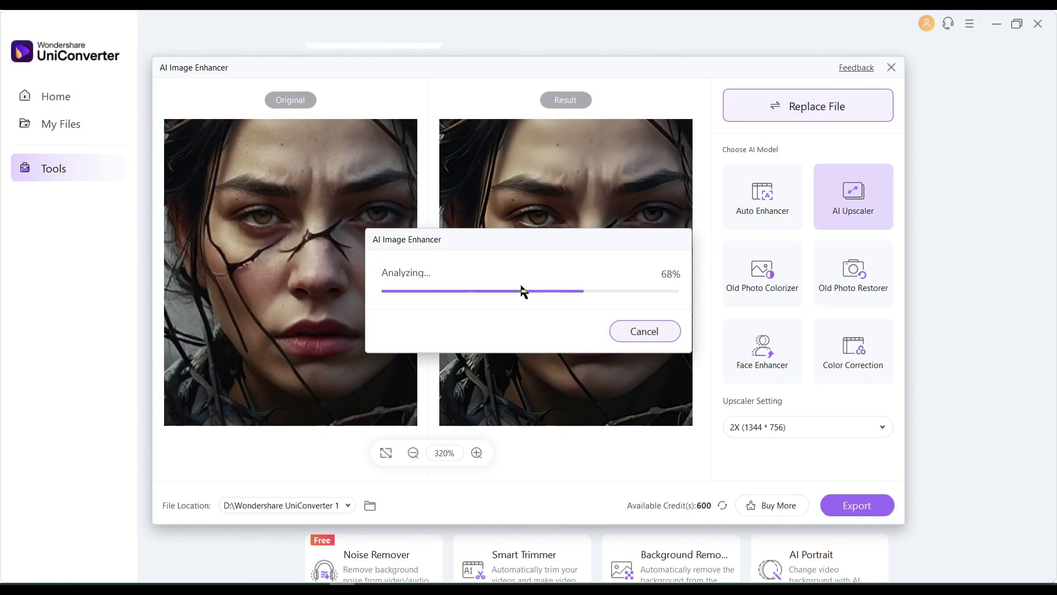
Apply Old Photo Colorizer to the couple photo and zoom in to compare
{"action": "left_click", "coordinate": [755, 279]}
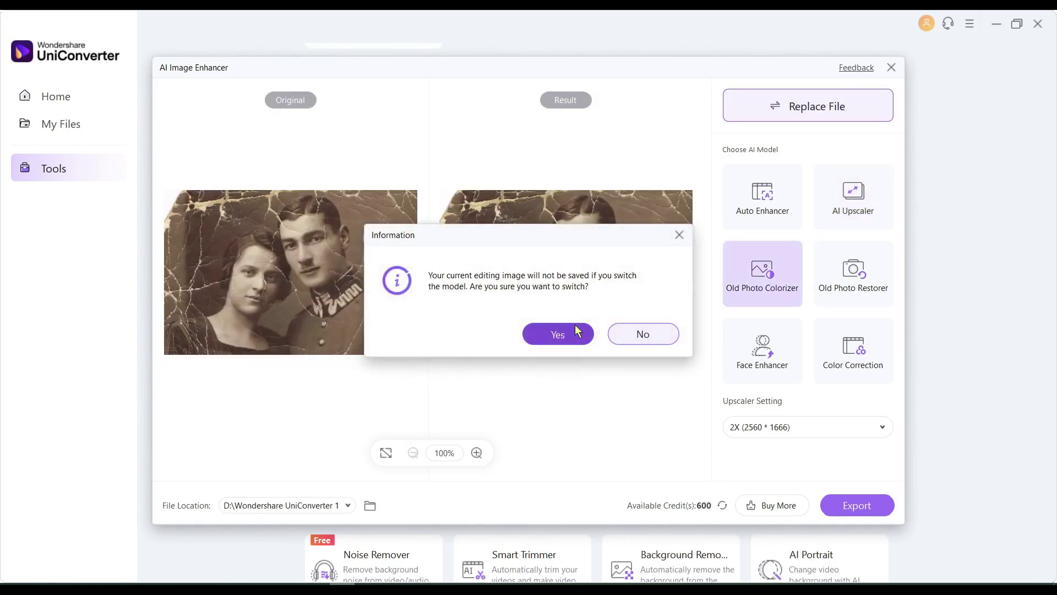
{"action": "left_click", "coordinate": [576, 332]}
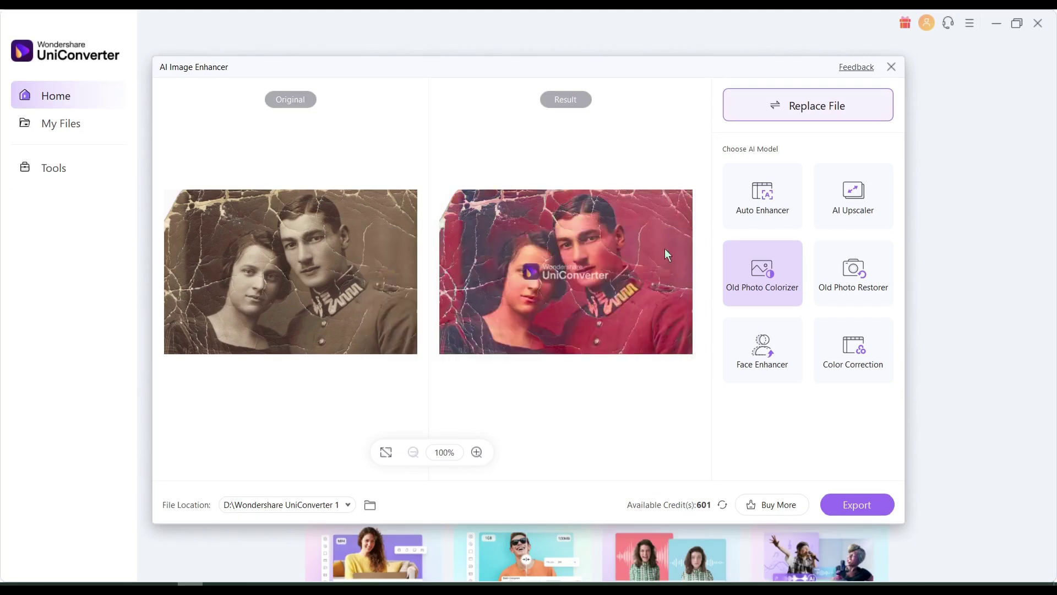
{"action": "left_click", "coordinate": [477, 452]}
{"action": "left_click", "coordinate": [477, 452]}
{"action": "left_click", "coordinate": [477, 451]}
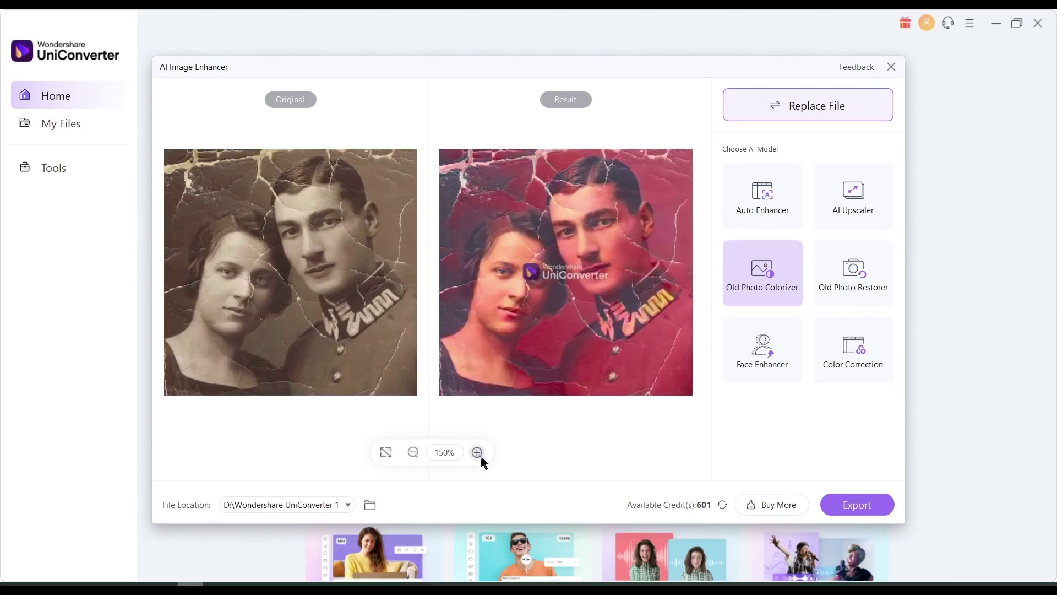
{"action": "left_click", "coordinate": [480, 455]}
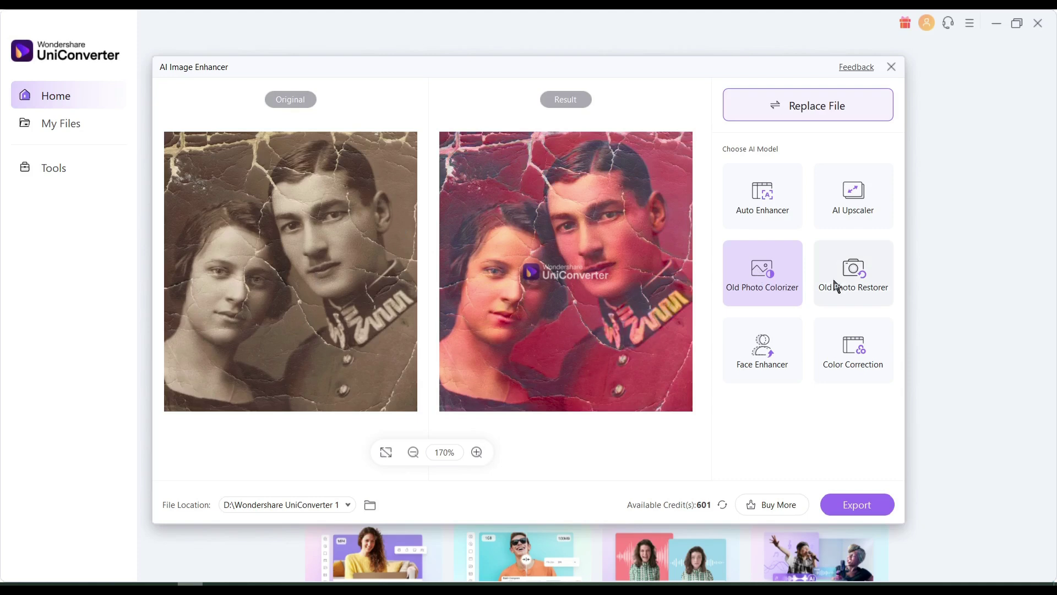
Apply Old Photo Restorer to the couple photo and compare it zoomed in and out
{"action": "left_click", "coordinate": [857, 273]}
{"action": "left_click", "coordinate": [558, 332]}
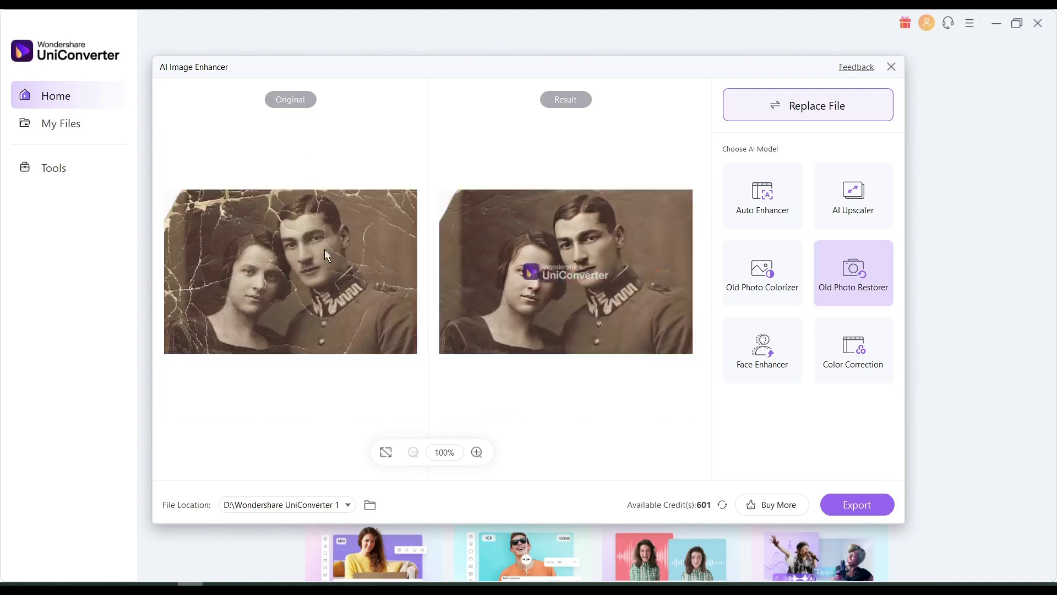
{"action": "left_click", "coordinate": [476, 453]}
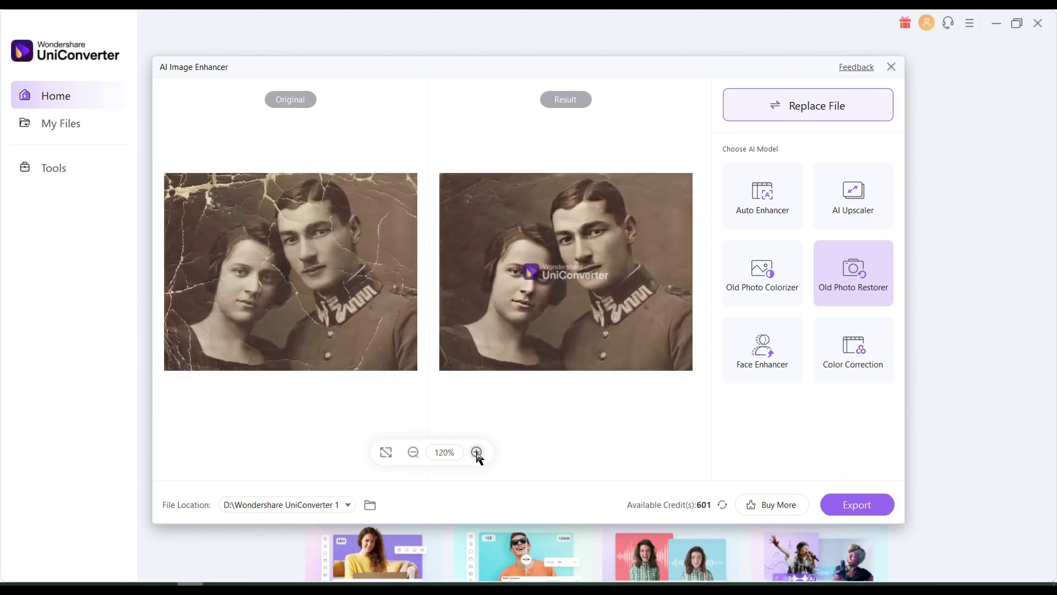
{"action": "left_click", "coordinate": [410, 454]}
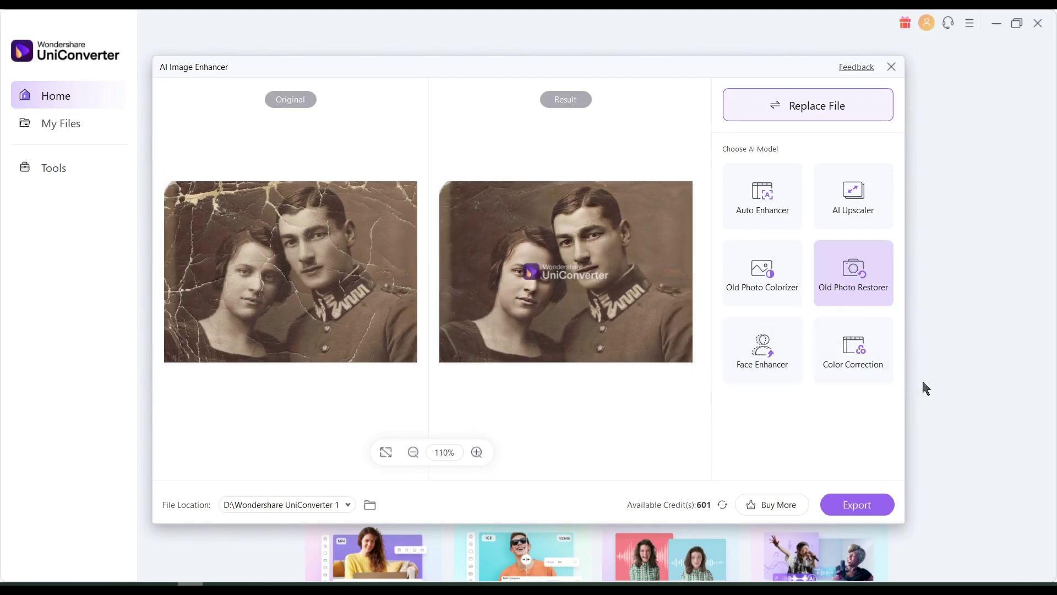
{"action": "left_click", "coordinate": [865, 361]}
Swap in the woman-in-pink portrait, apply Face Enhancer, and zoom in on her face
{"action": "left_click", "coordinate": [565, 330]}
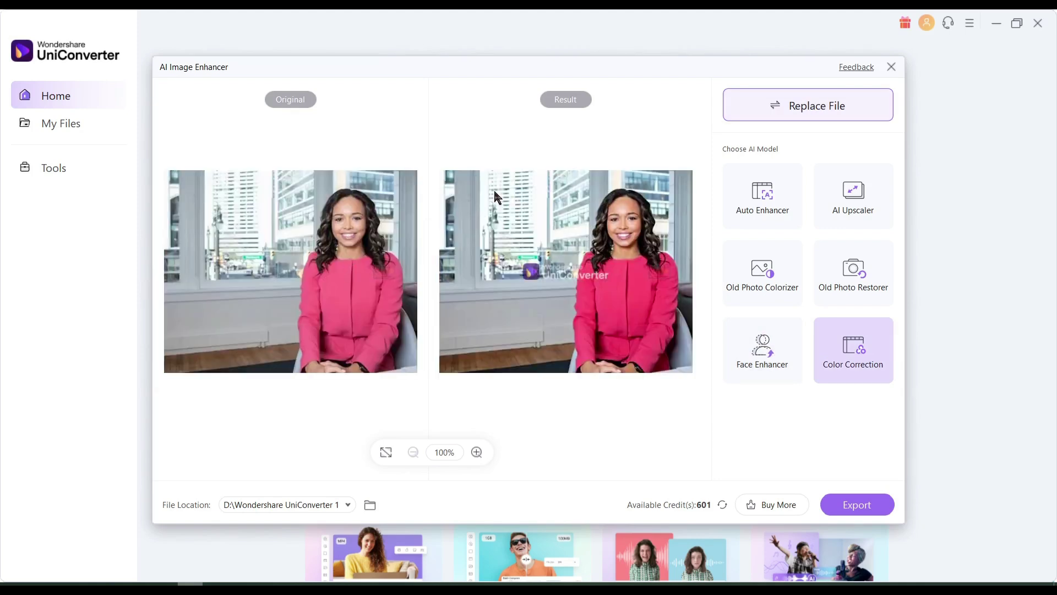
{"action": "left_click", "coordinate": [755, 368]}
{"action": "left_click", "coordinate": [559, 335]}
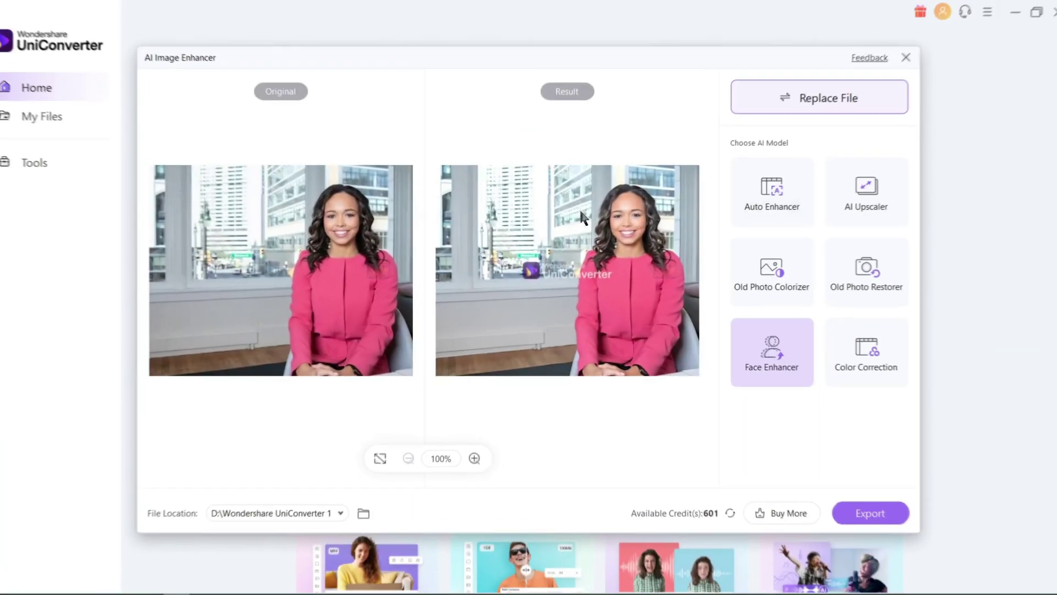
{"action": "left_click", "coordinate": [476, 453]}
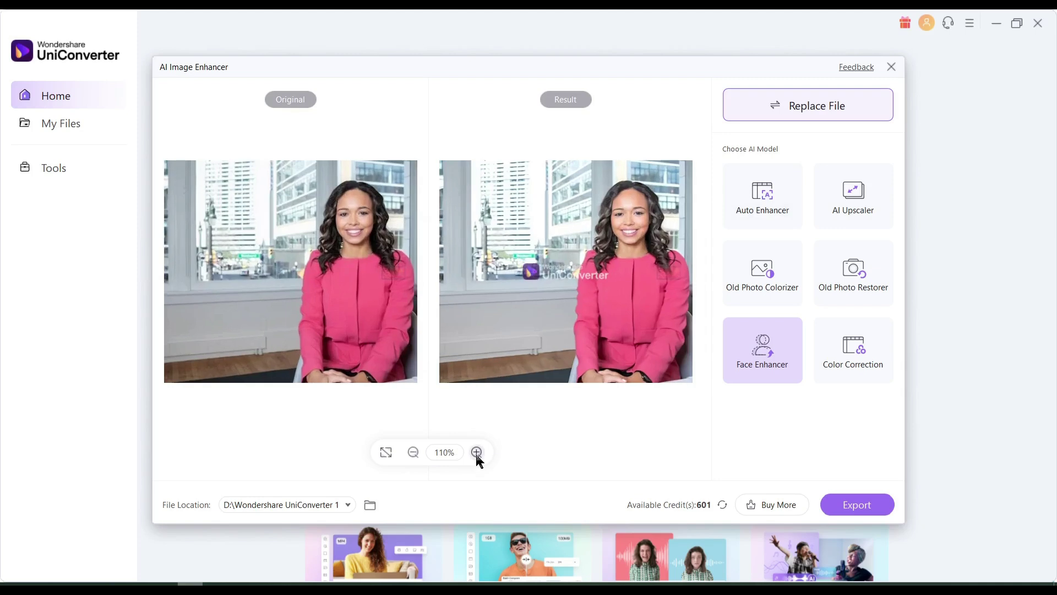
{"action": "left_click", "coordinate": [480, 452]}
{"action": "left_click", "coordinate": [479, 453]}
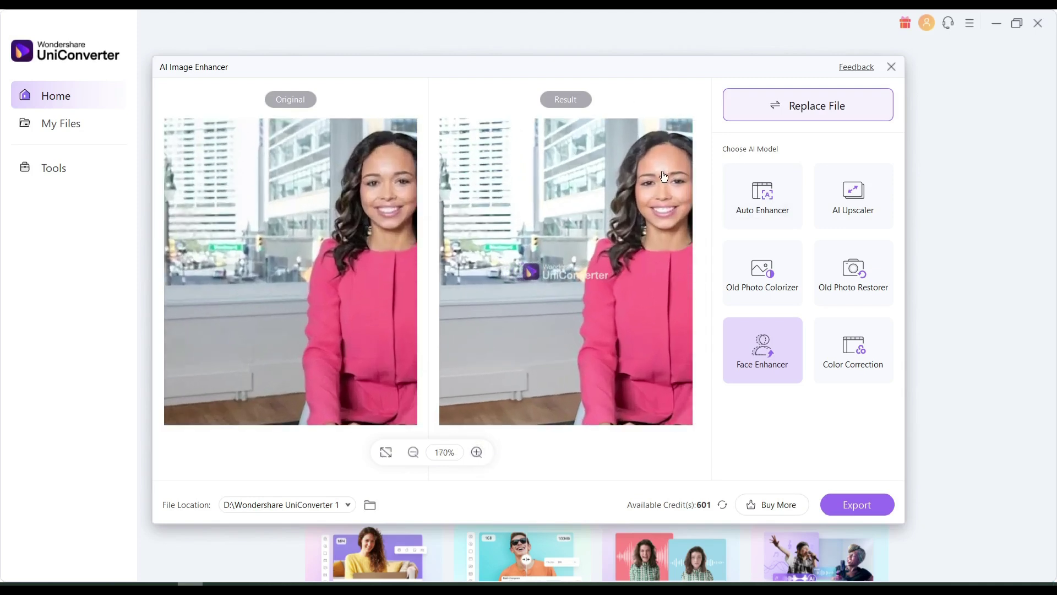
Close AI Image Enhancer and add the cargo-ships video to Remove Watermark 2.0
{"action": "left_click", "coordinate": [890, 68]}
{"action": "left_click", "coordinate": [559, 334]}
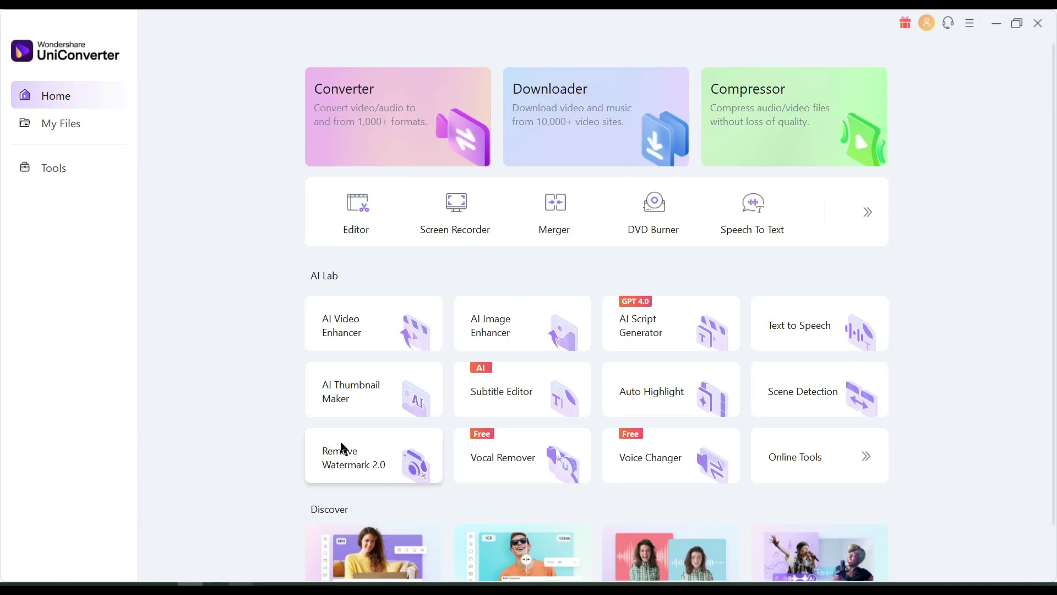
{"action": "left_click", "coordinate": [348, 463]}
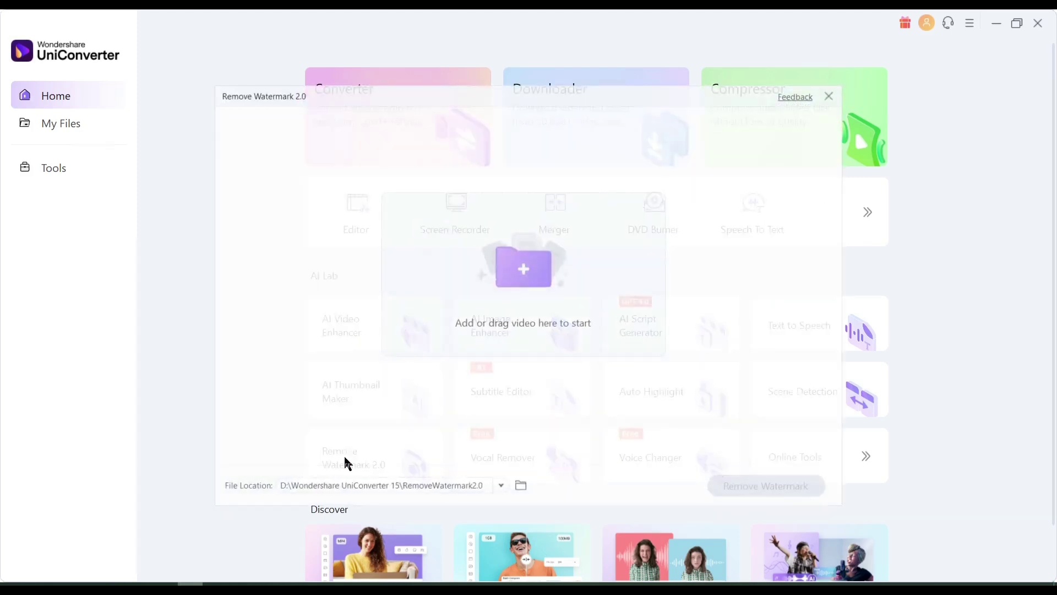
{"action": "left_click", "coordinate": [482, 286]}
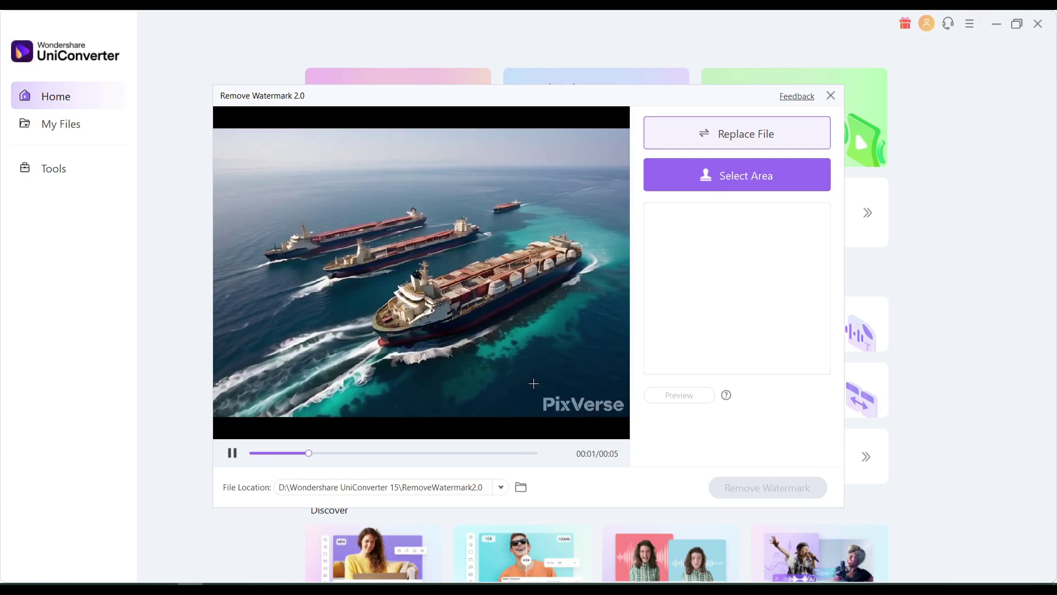
Mark the PixVerse watermark area, preview its removal, then export the clean ships video
{"action": "left_click_drag", "start_coordinate": [535, 384], "coordinate": [628, 415]}
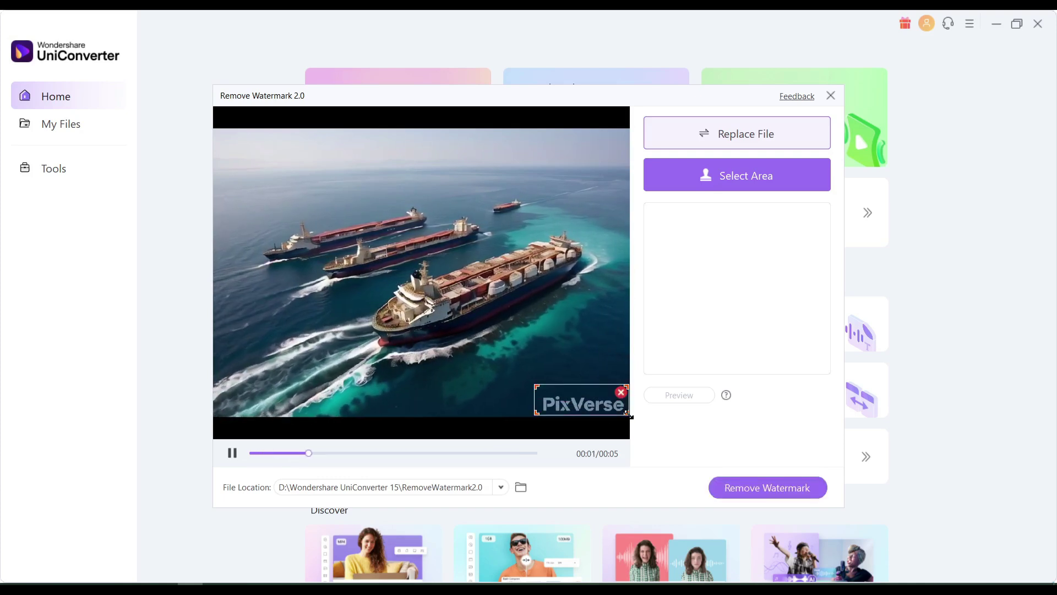
{"action": "left_click", "coordinate": [679, 395]}
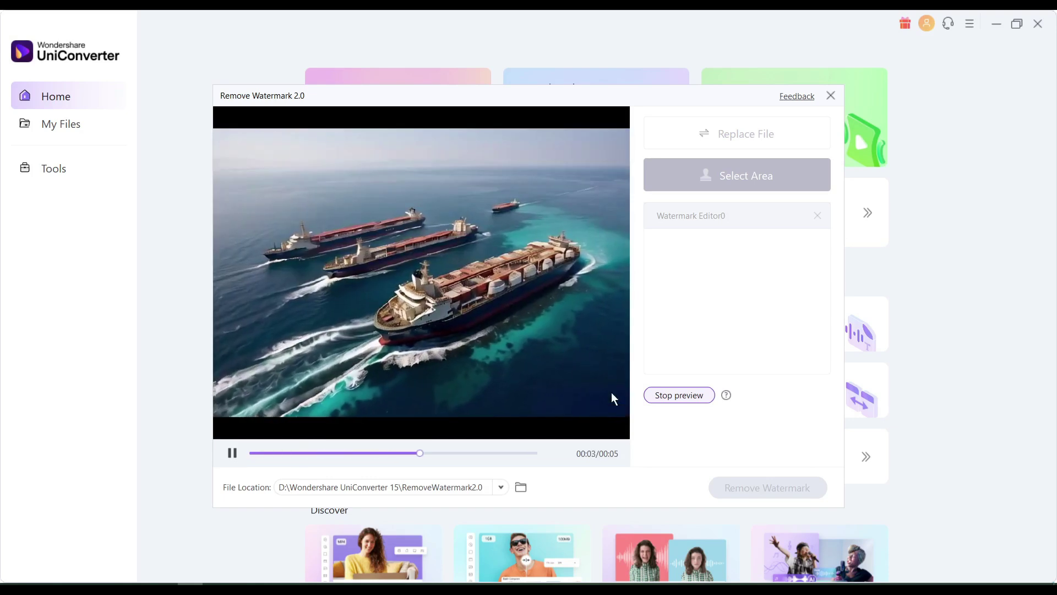
{"action": "left_click", "coordinate": [673, 395]}
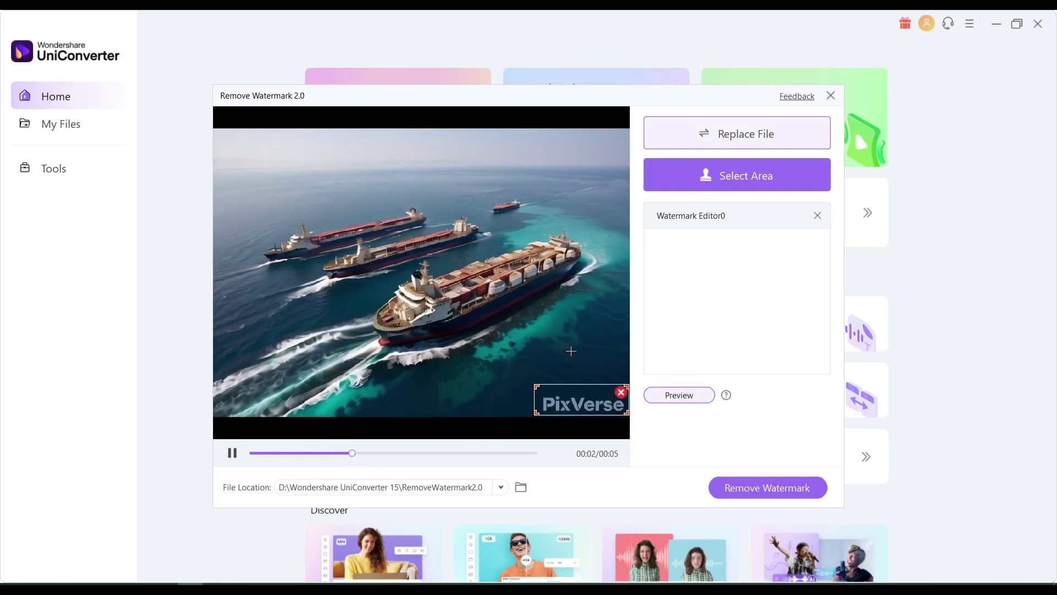
{"action": "left_click", "coordinate": [751, 490]}
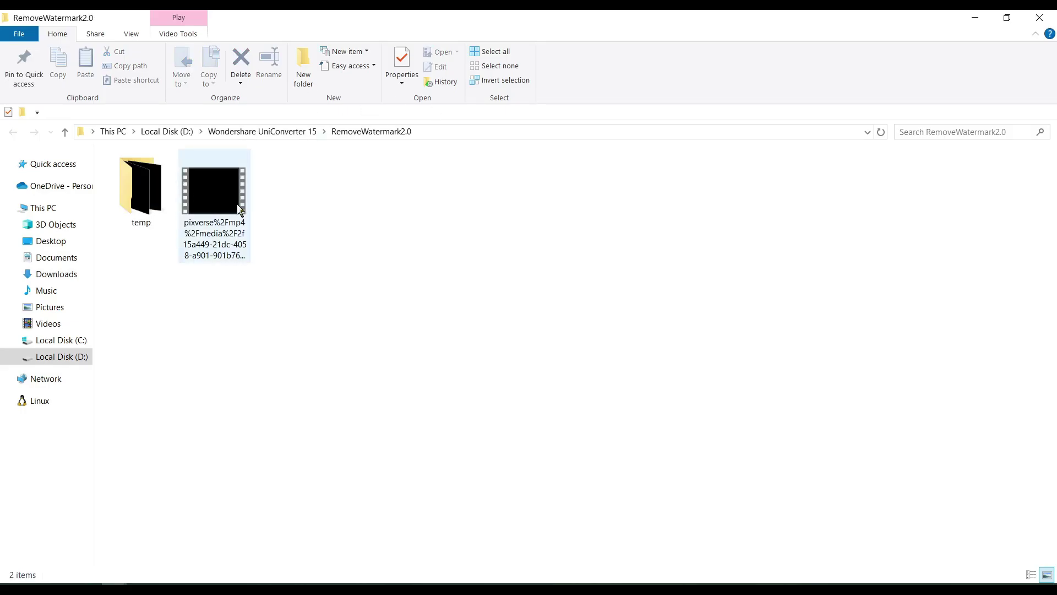
{"action": "double_click", "coordinate": [239, 210]}
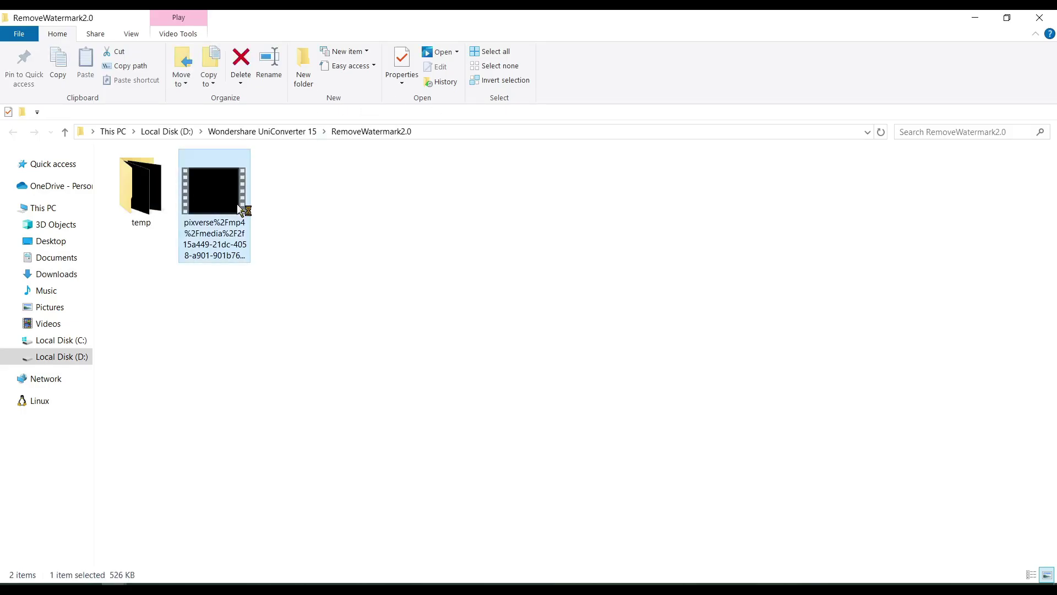
{"action": "double_click", "coordinate": [319, 201]}
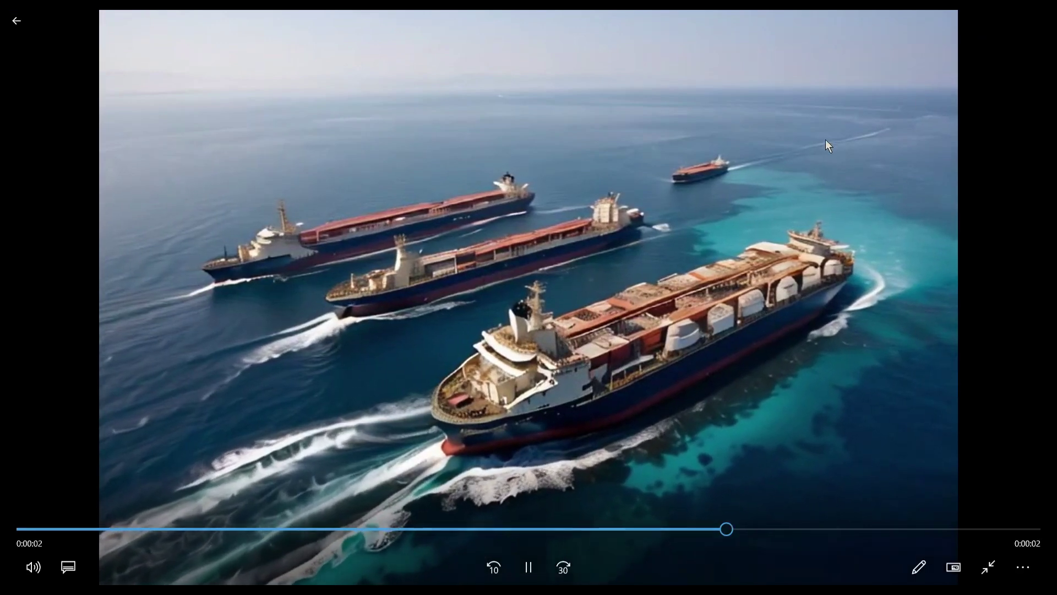
{"action": "double_click", "coordinate": [827, 139]}
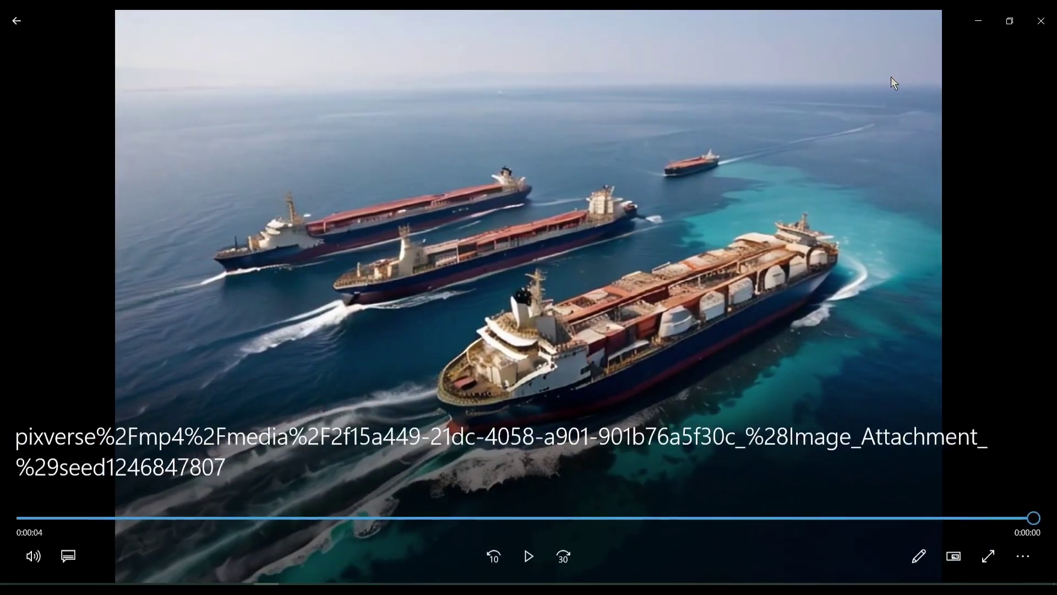
{"action": "left_click", "coordinate": [1046, 24]}
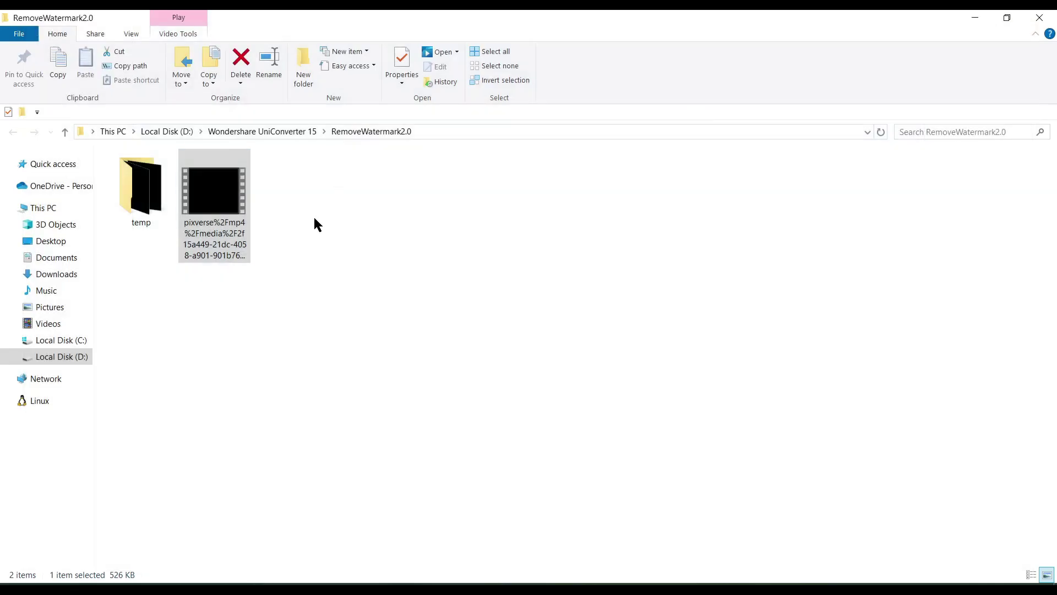
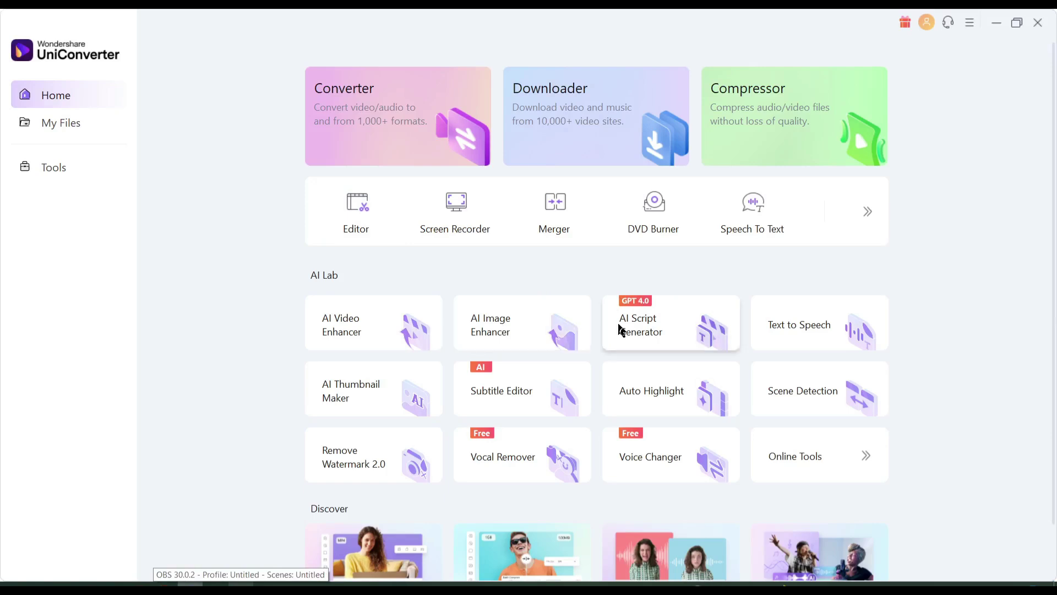
Generate a Friendly Instagram Reels Tutorial script about making a travel video
{"action": "left_click", "coordinate": [661, 332]}
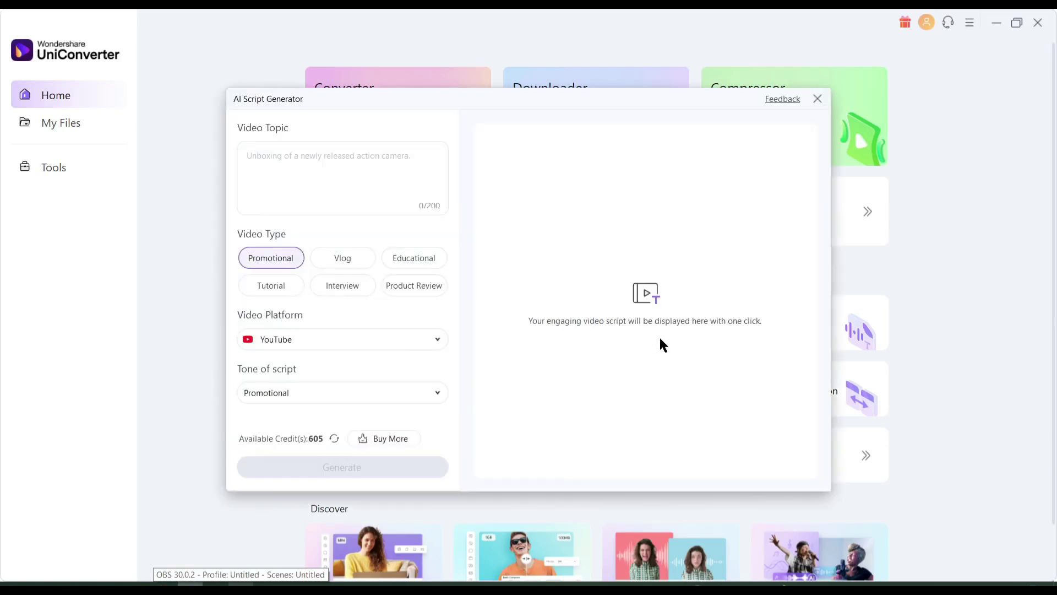
{"action": "left_click", "coordinate": [264, 180]}
{"action": "type", "text": "How to make a travel video."}
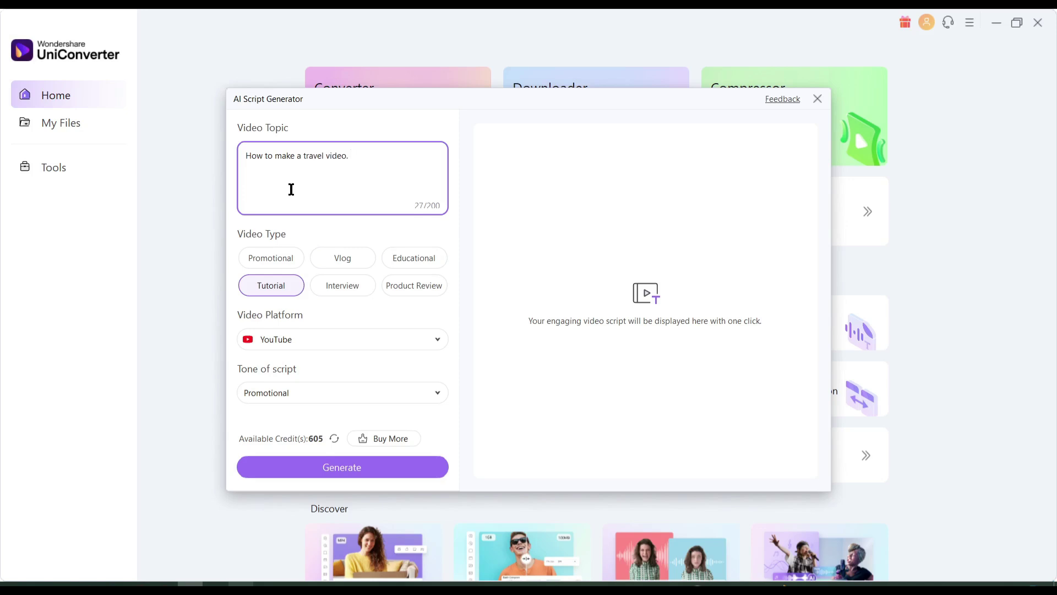
{"action": "left_click", "coordinate": [254, 287]}
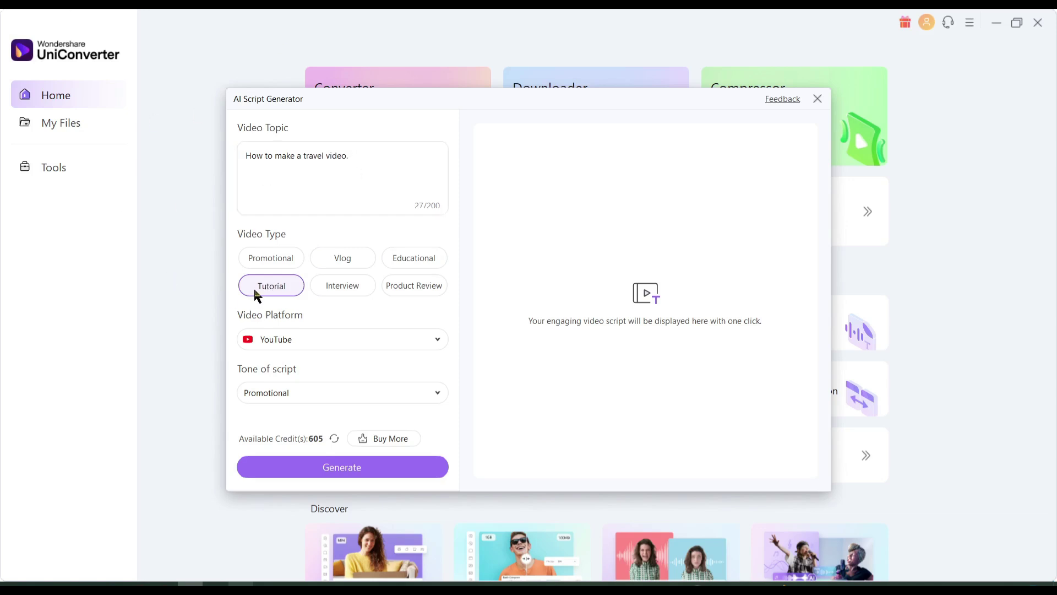
{"action": "left_click", "coordinate": [334, 339]}
{"action": "scroll", "coordinate": [368, 340], "scroll_direction": "down", "scroll_amount": 1}
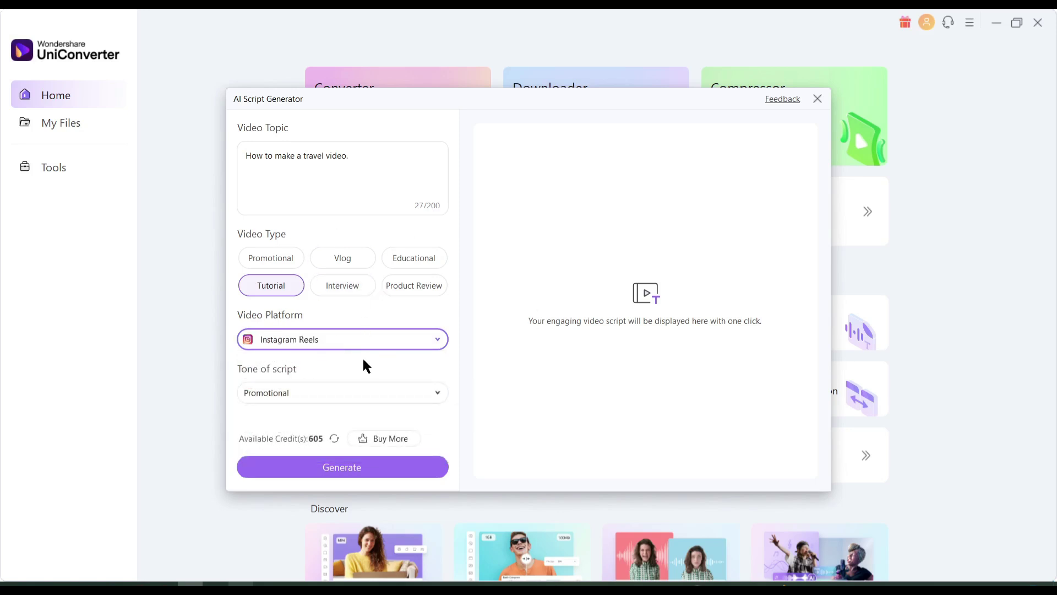
{"action": "scroll", "coordinate": [359, 372], "scroll_direction": "down", "scroll_amount": 2}
{"action": "left_click", "coordinate": [299, 394]}
{"action": "left_click", "coordinate": [289, 502]}
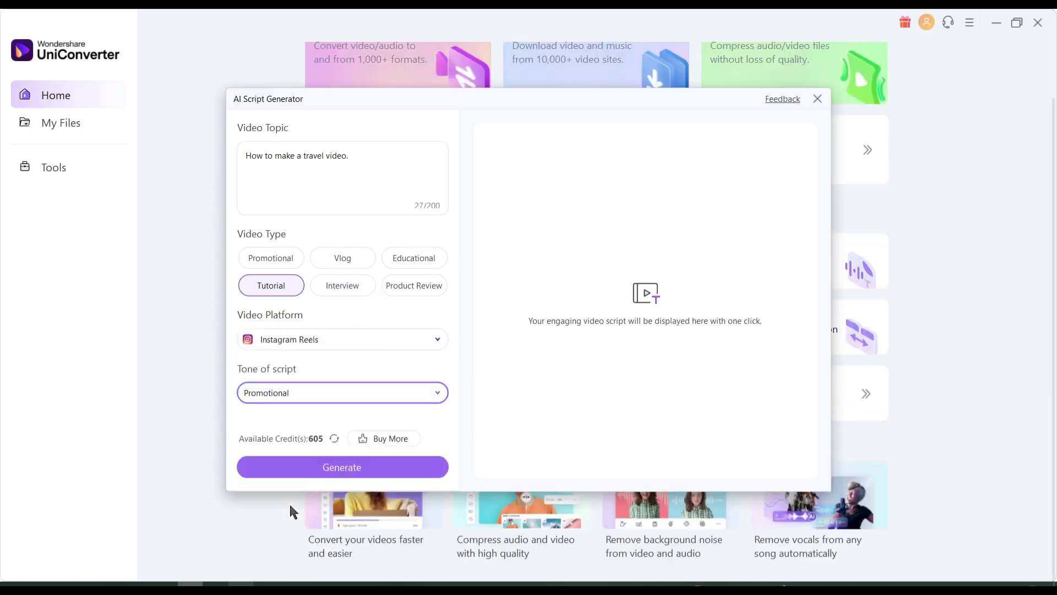
{"action": "left_click", "coordinate": [344, 469]}
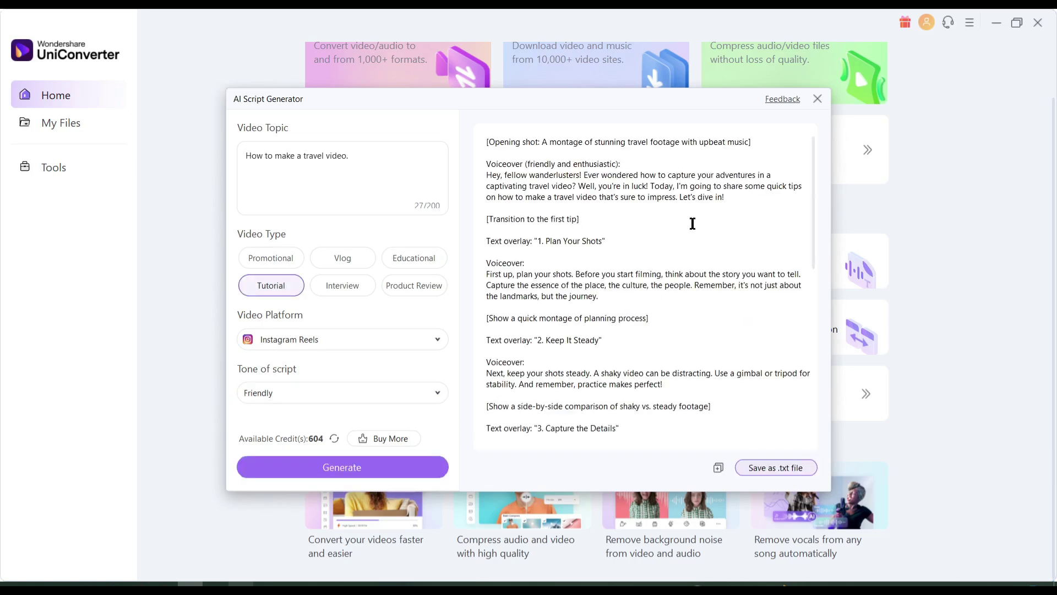
{"action": "scroll", "coordinate": [521, 168], "scroll_direction": "down", "scroll_amount": 5}
{"action": "left_click_drag", "start_coordinate": [509, 175], "coordinate": [552, 175]}
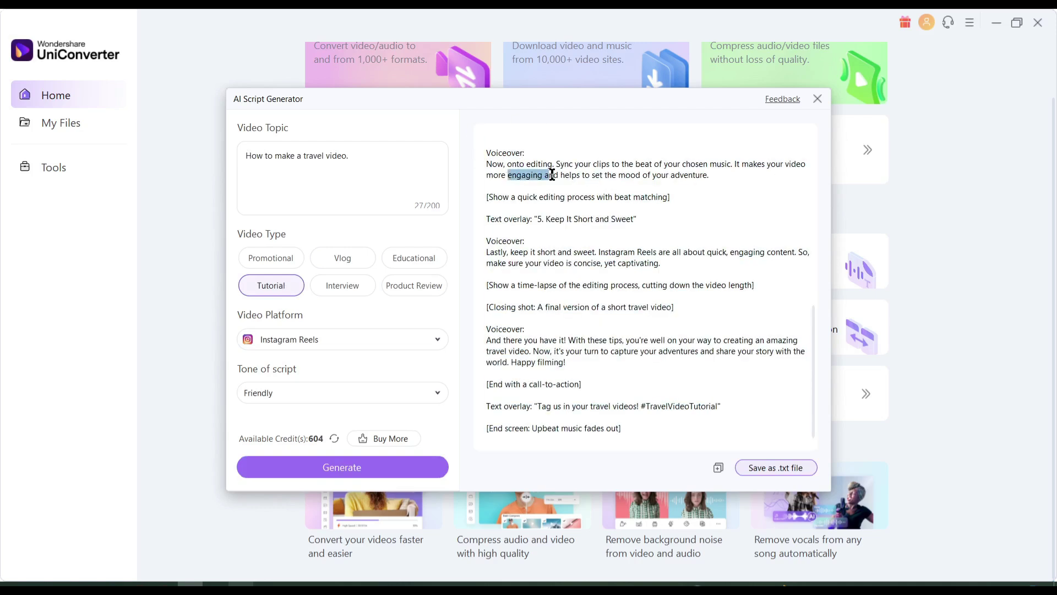
{"action": "scroll", "coordinate": [636, 212], "scroll_direction": "up", "scroll_amount": 3}
{"action": "scroll", "coordinate": [572, 262], "scroll_direction": "up", "scroll_amount": 4}
{"action": "scroll", "coordinate": [633, 289], "scroll_direction": "down", "scroll_amount": 1}
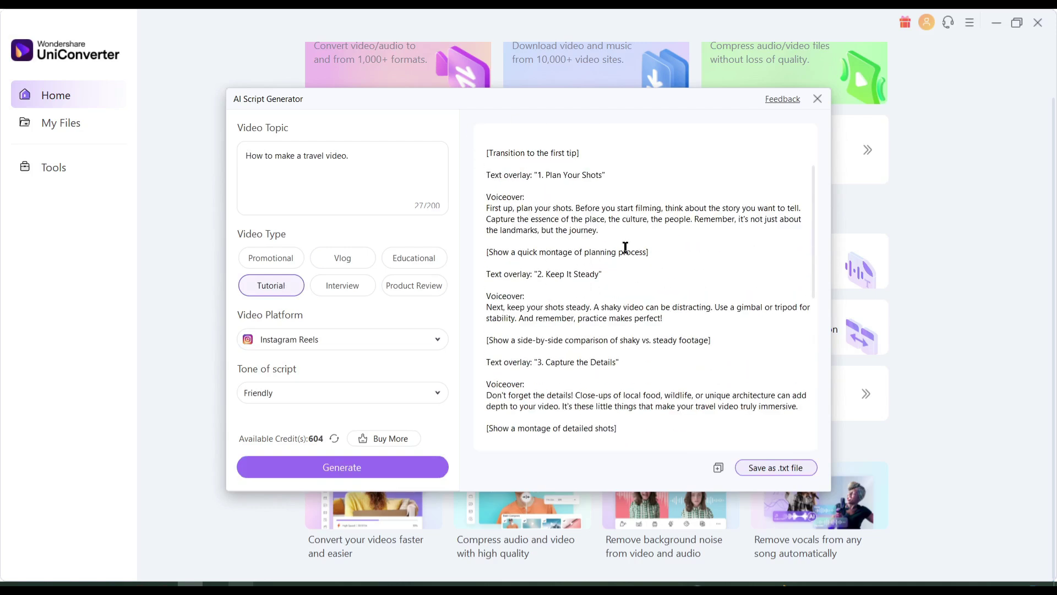
{"action": "scroll", "coordinate": [603, 248], "scroll_direction": "down", "scroll_amount": 5}
{"action": "scroll", "coordinate": [527, 275], "scroll_direction": "down", "scroll_amount": 1}
Copy the generated travel-video script and begin closing the AI Script Generator
{"action": "left_click_drag", "start_coordinate": [555, 432], "coordinate": [680, 432]}
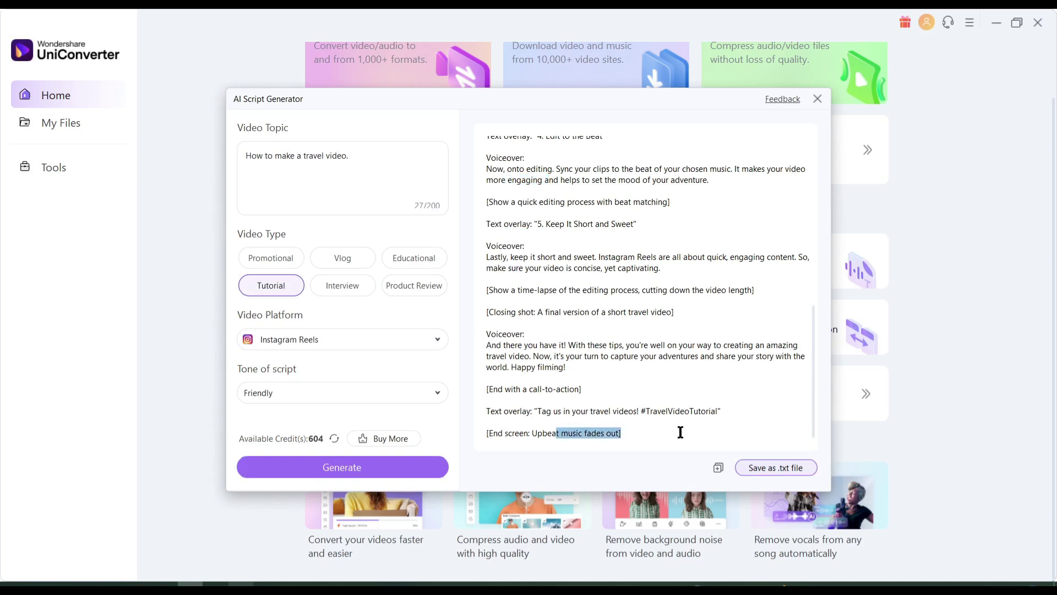
{"action": "left_click_drag", "start_coordinate": [486, 314], "coordinate": [694, 330]}
{"action": "left_click", "coordinate": [701, 311]}
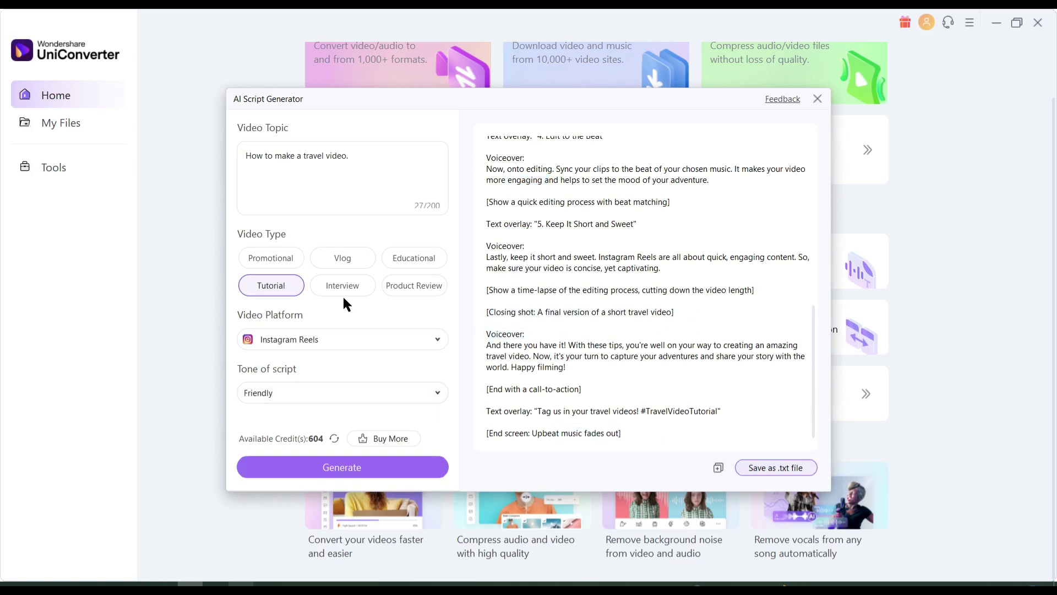
{"action": "left_click", "coordinate": [713, 470]}
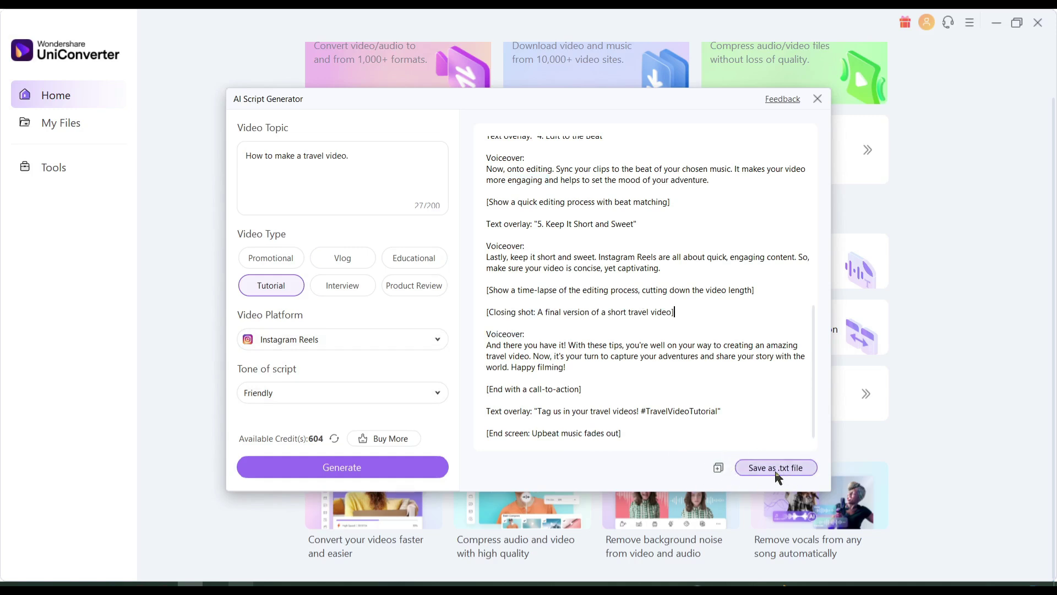
{"action": "left_click", "coordinate": [818, 99]}
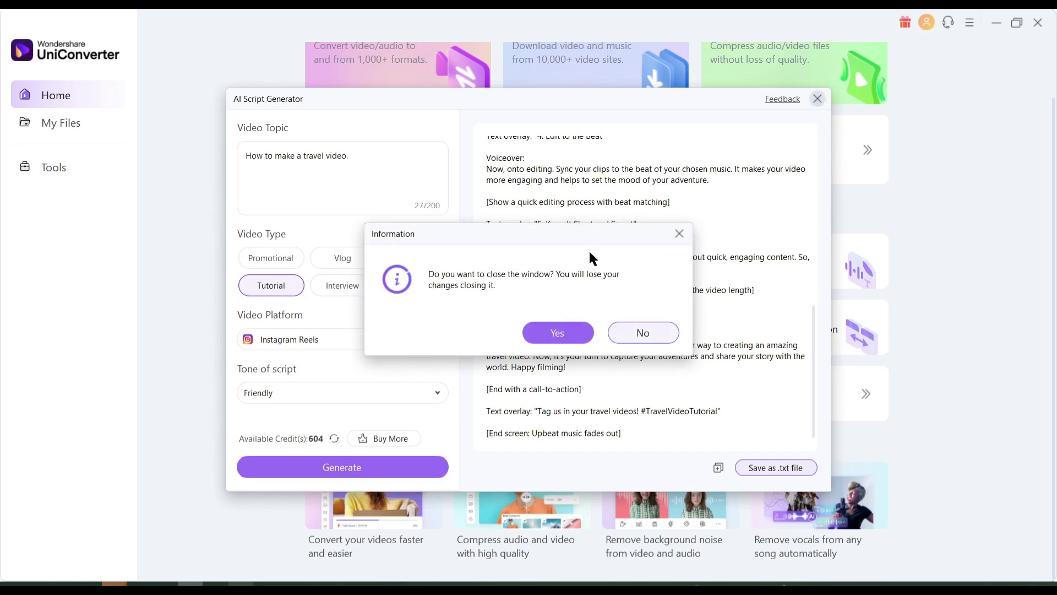
Close the script generator and paste the script's opening paragraph into Text to Speech
{"action": "left_click", "coordinate": [557, 332]}
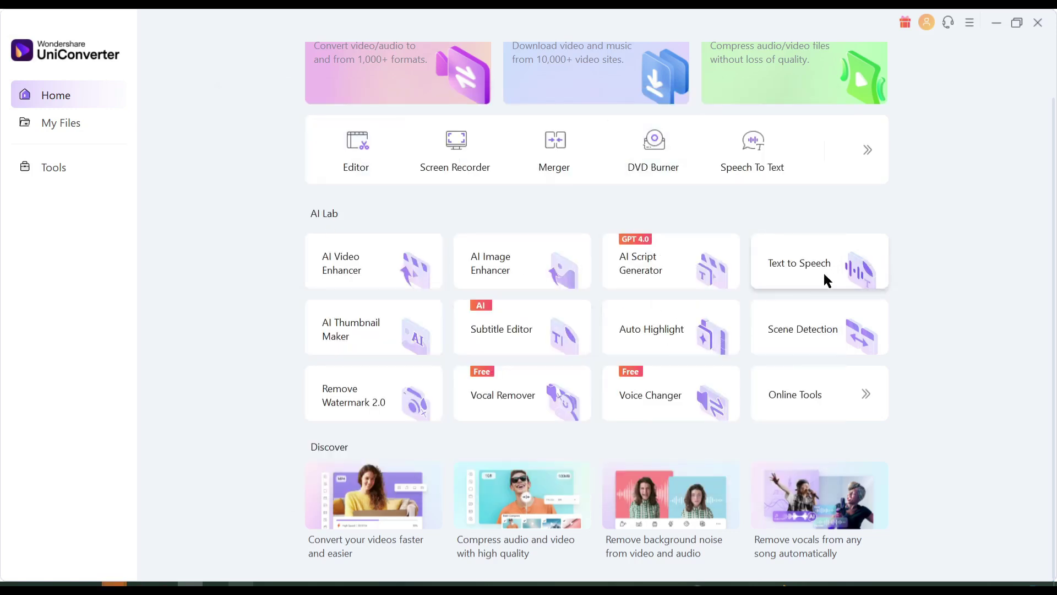
{"action": "left_click", "coordinate": [805, 263]}
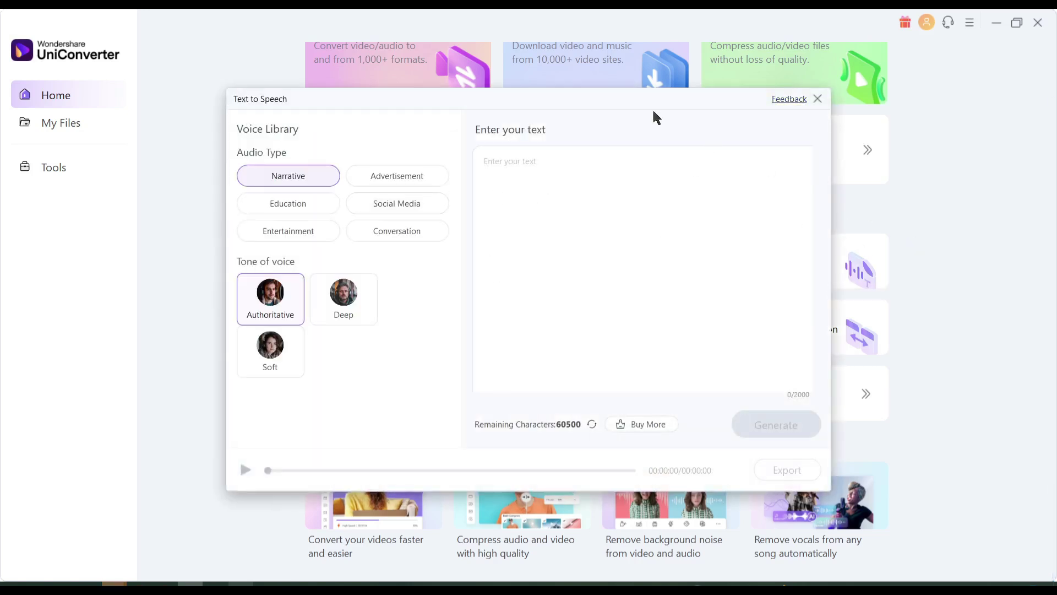
{"action": "left_click", "coordinate": [577, 252]}
{"action": "right_click", "coordinate": [553, 159]}
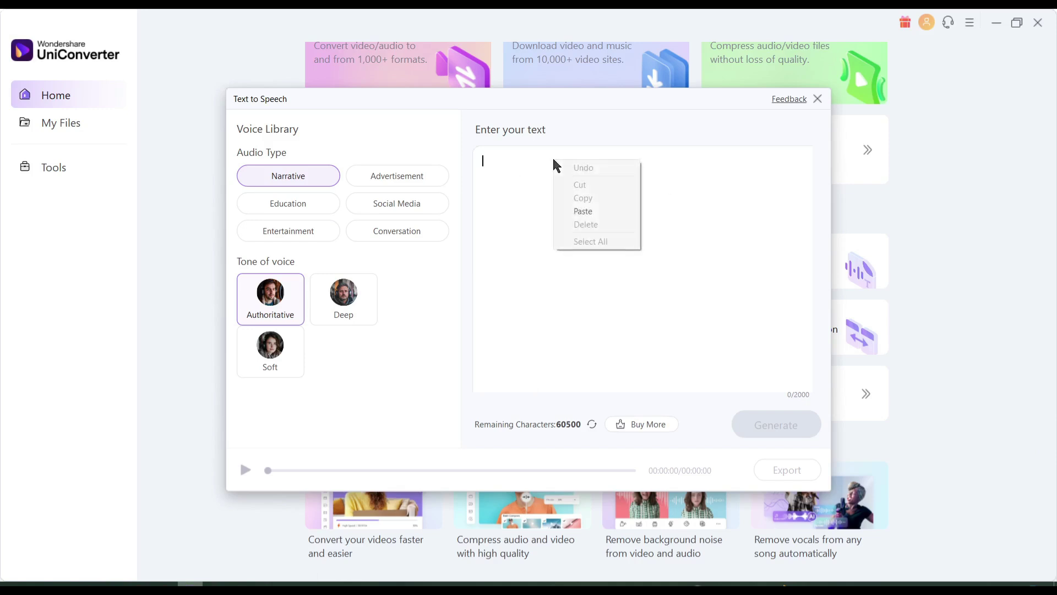
{"action": "left_click", "coordinate": [589, 212]}
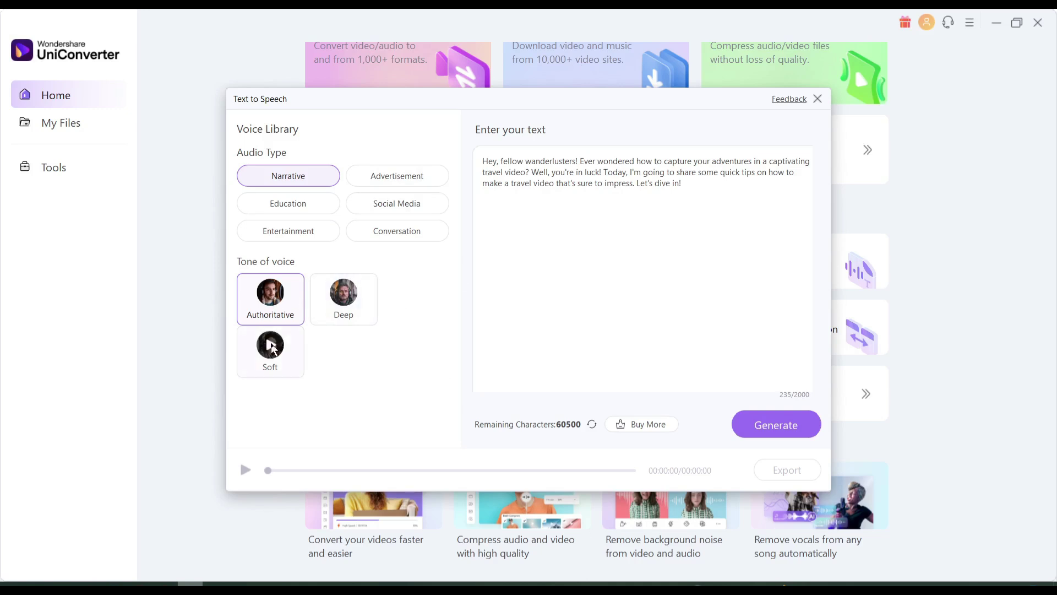
Voice the paragraph with Soft voice, export Narrative_Soft.mp3, and close Text to Speech
{"action": "left_click", "coordinate": [266, 365]}
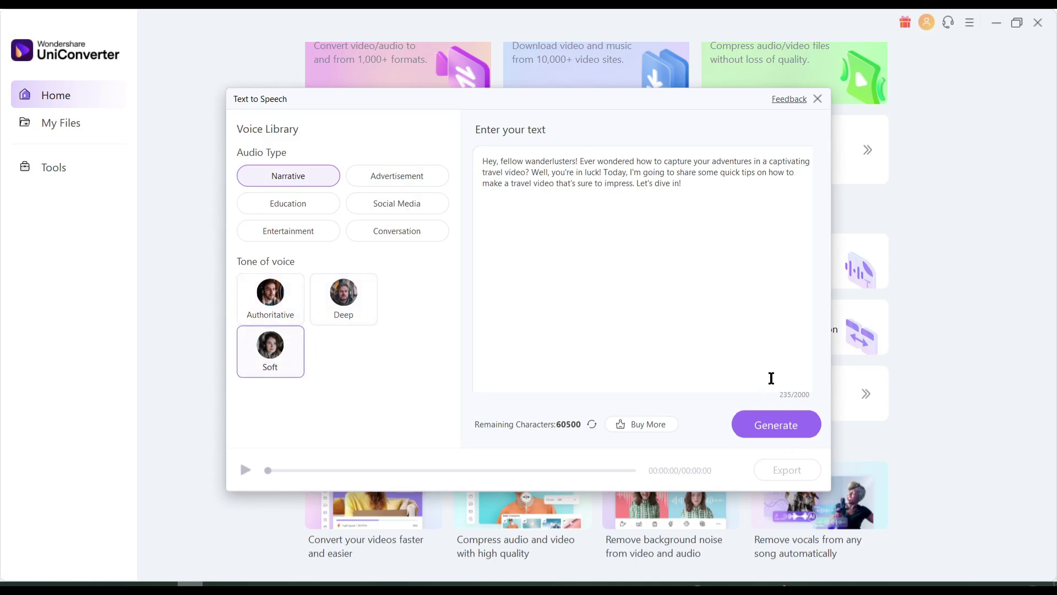
{"action": "left_click", "coordinate": [771, 426]}
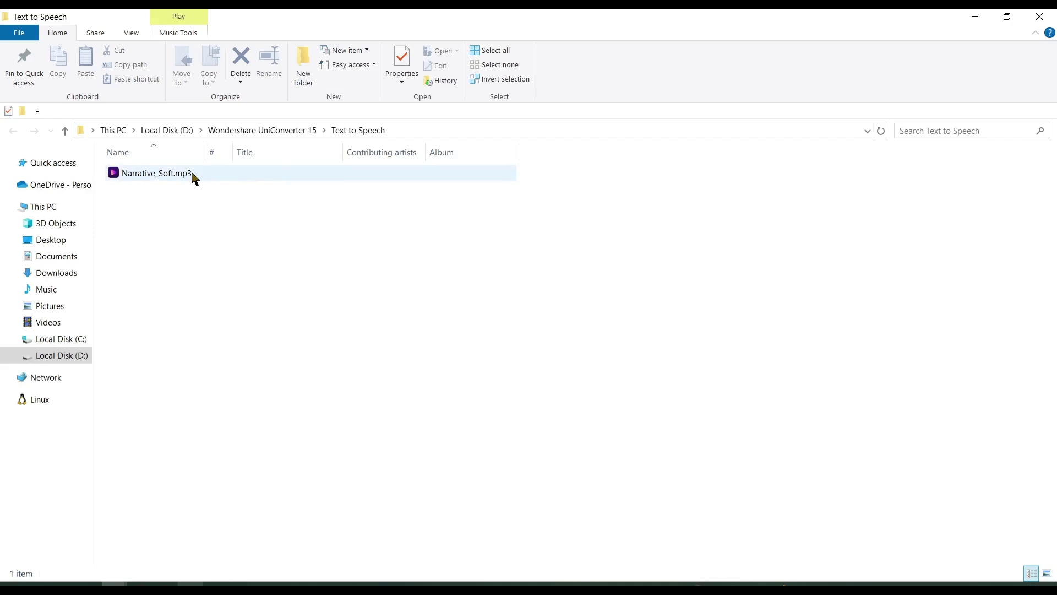
{"action": "left_click", "coordinate": [160, 175]}
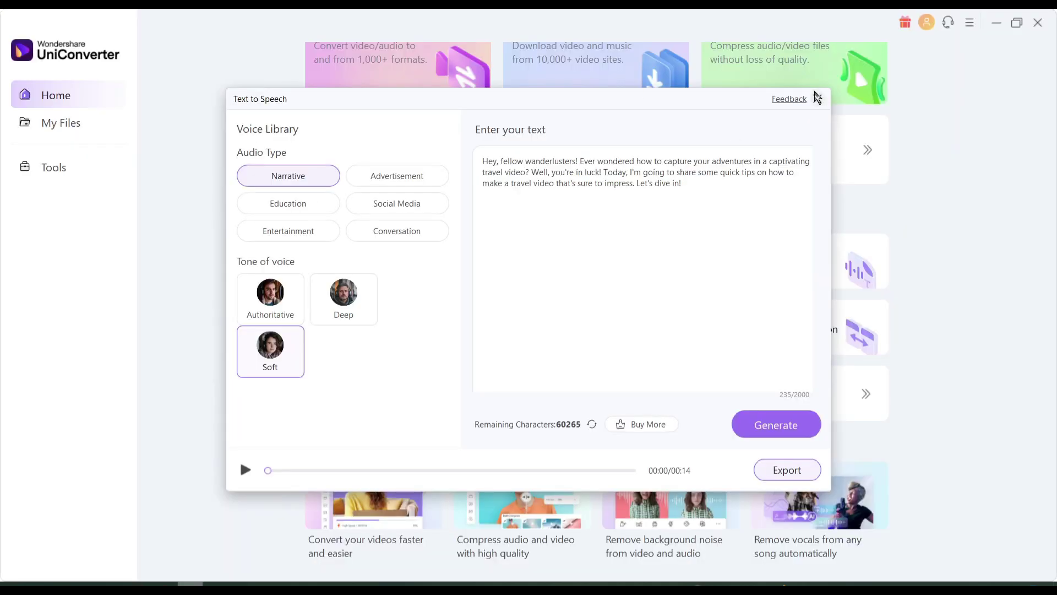
{"action": "left_click", "coordinate": [816, 98]}
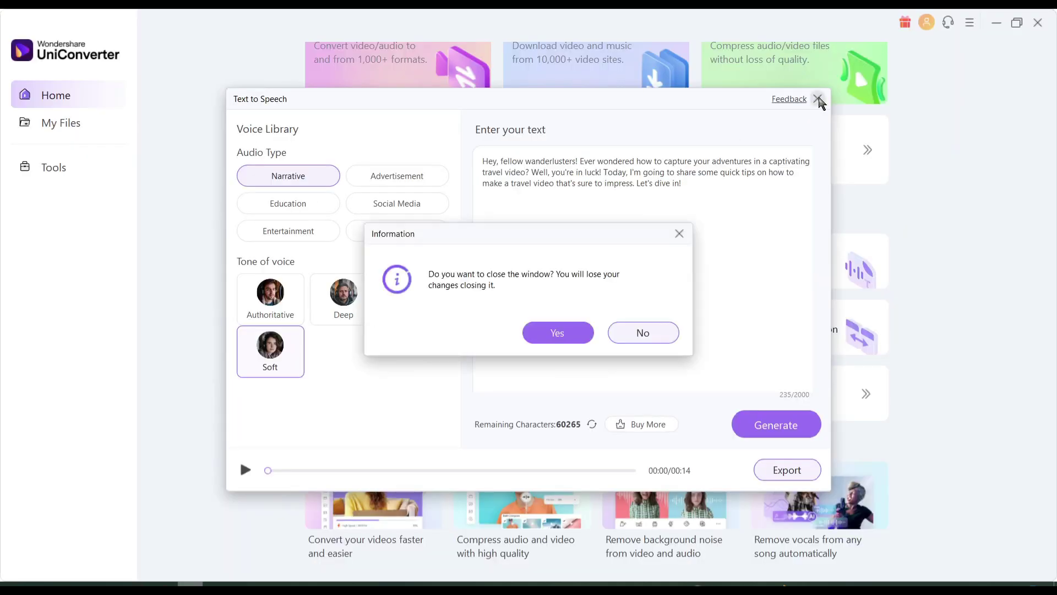
{"action": "left_click", "coordinate": [558, 332]}
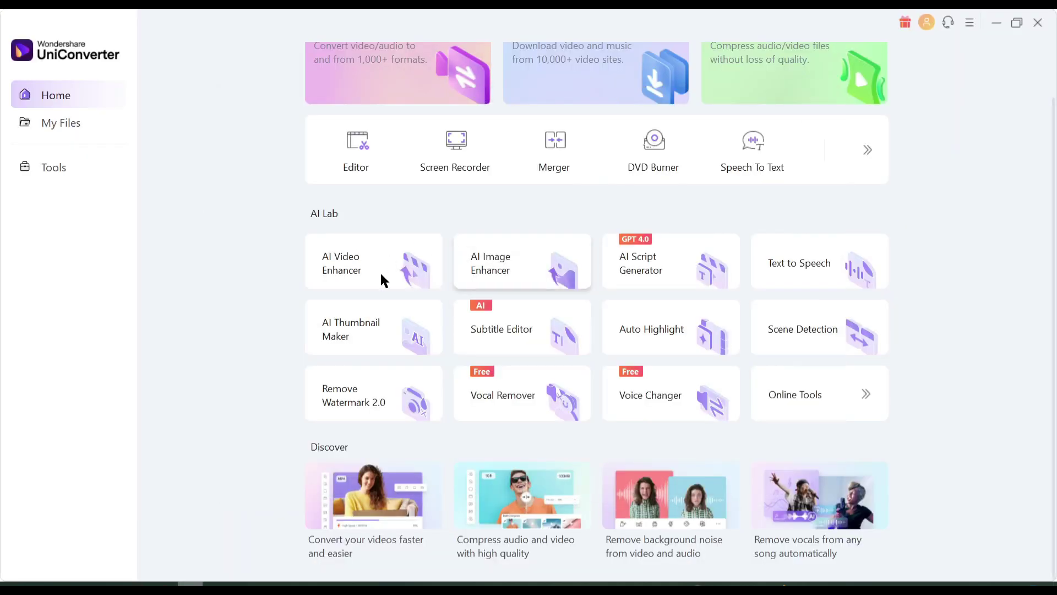
Generate Sci-fi style thumbnails in AI Thumbnail Maker from the edited robot prompt
{"action": "left_click", "coordinate": [362, 333]}
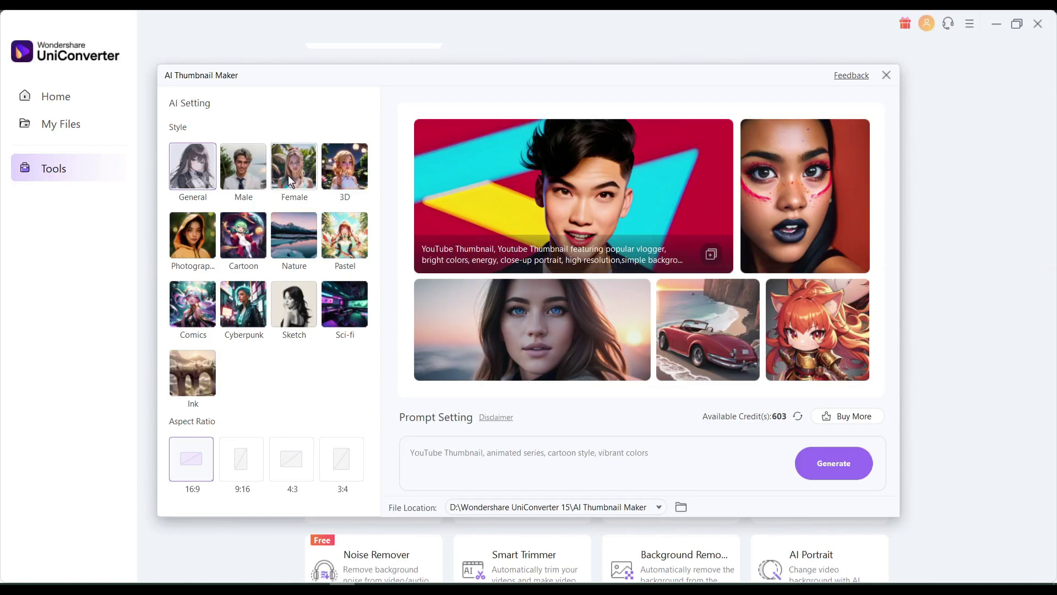
{"action": "left_click", "coordinate": [192, 234]}
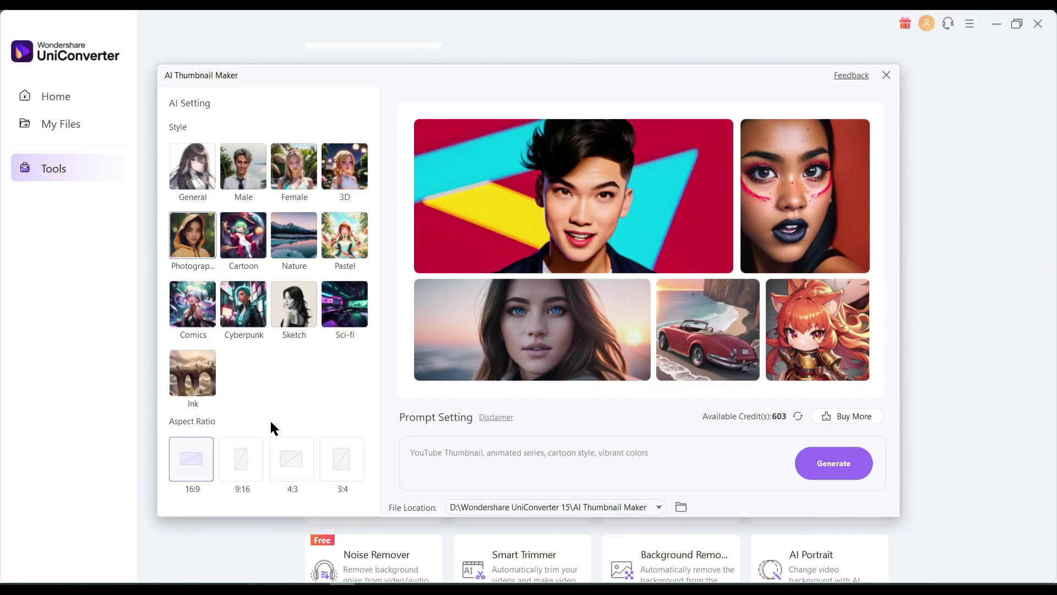
{"action": "left_click", "coordinate": [345, 305]}
{"action": "left_click", "coordinate": [525, 483]}
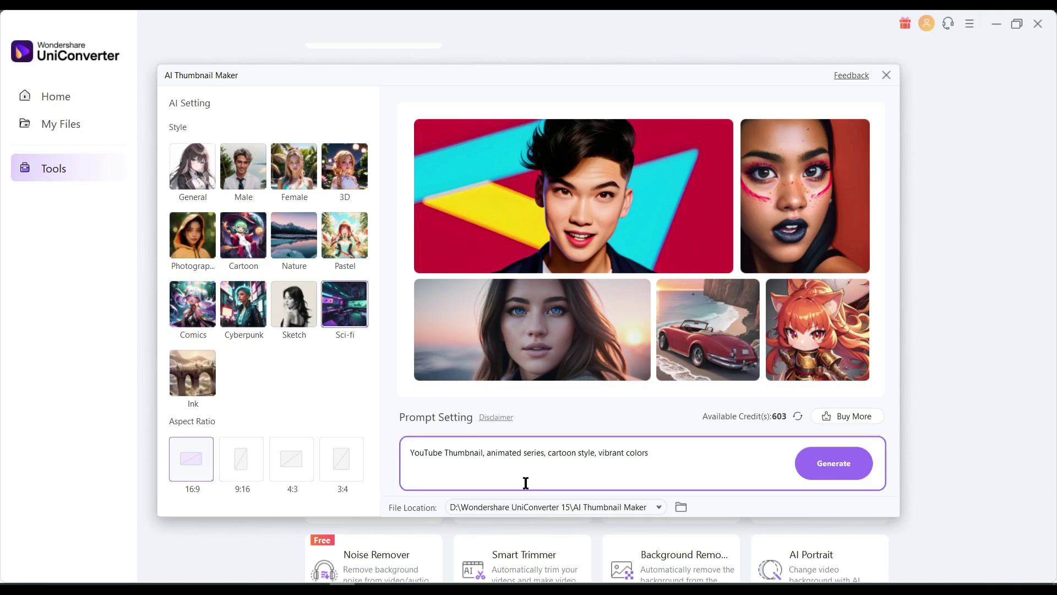
{"action": "type", "text": "a ro"}
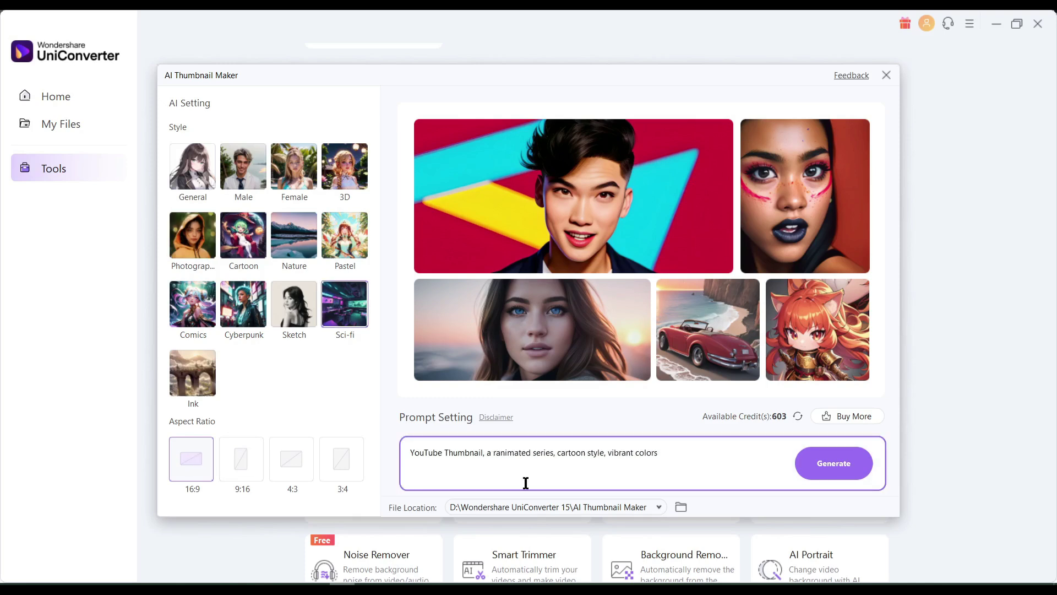
{"action": "type", "text": "bot editing video,  cyper punk"}
{"action": "key", "text": "Delete"}
{"action": "key", "text": "Delete"}
{"action": "key", "text": "Delete"}
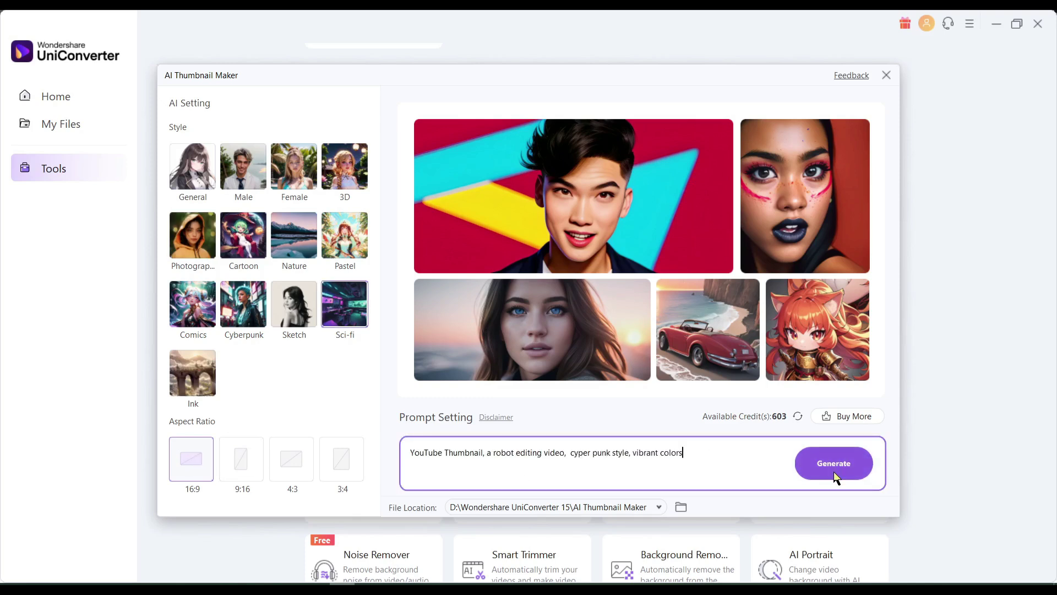
{"action": "left_click", "coordinate": [834, 462]}
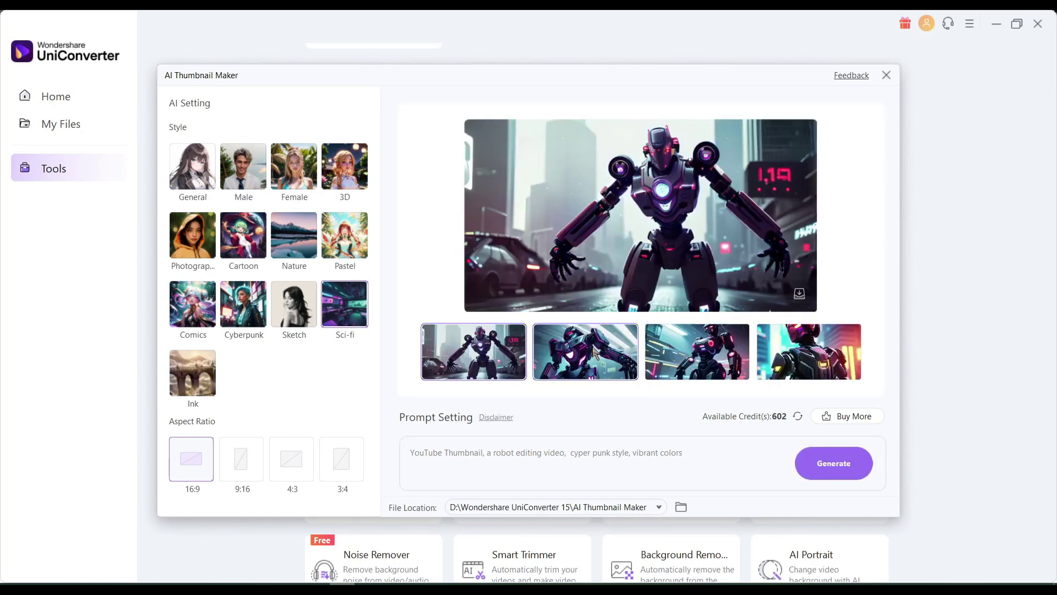
Review the four thumbnail variants, returning to the first
{"action": "left_click", "coordinate": [594, 353]}
{"action": "left_click", "coordinate": [670, 333]}
{"action": "left_click", "coordinate": [822, 362]}
{"action": "key", "text": "Left"}
{"action": "key", "text": "Left"}
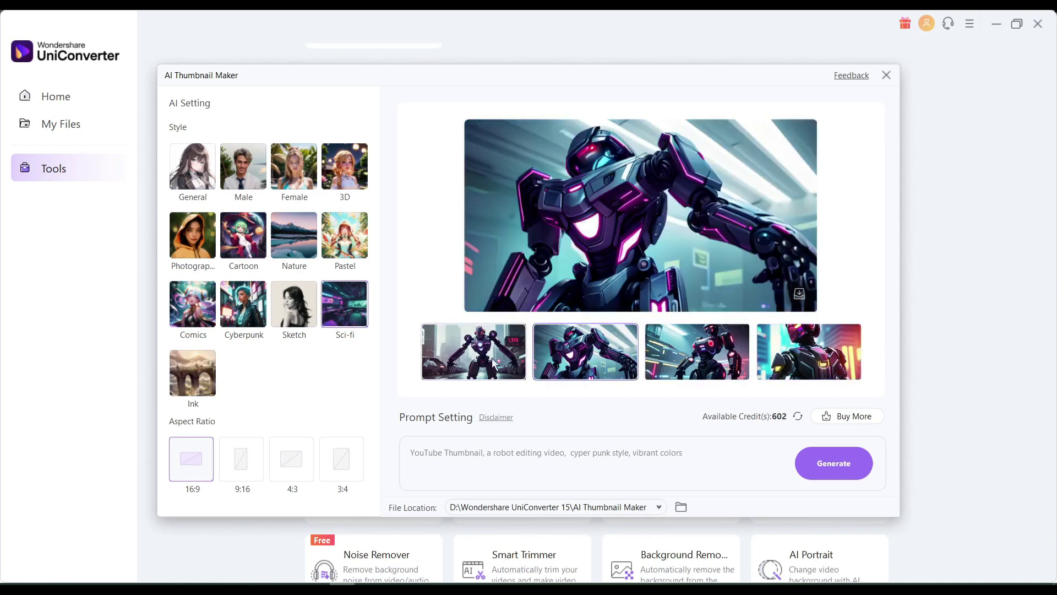
{"action": "key", "text": "Left"}
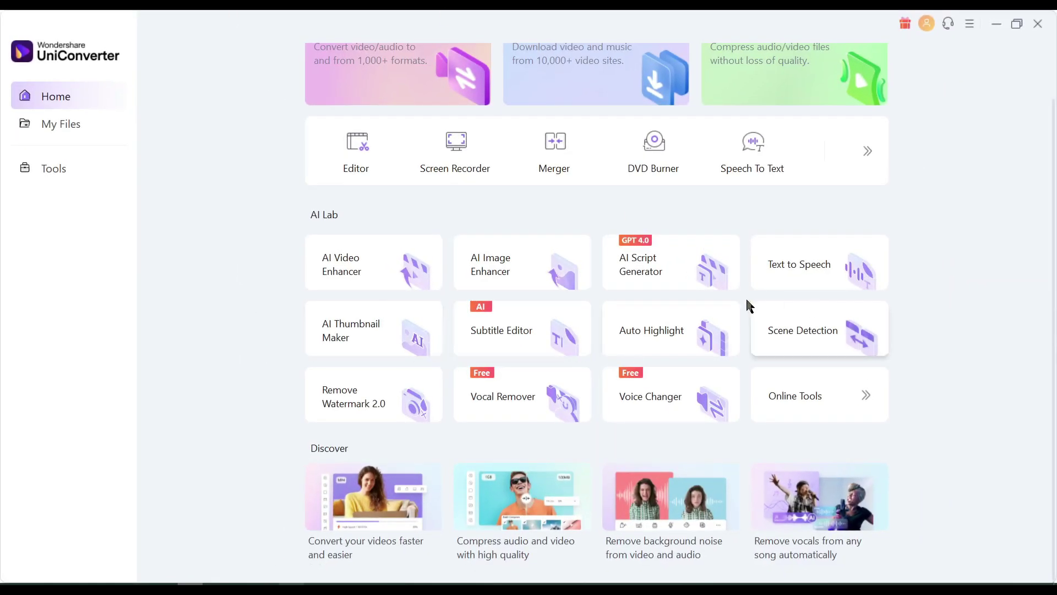
Load a video into Auto Highlight and export a 60-second highlight
{"action": "left_click", "coordinate": [670, 338]}
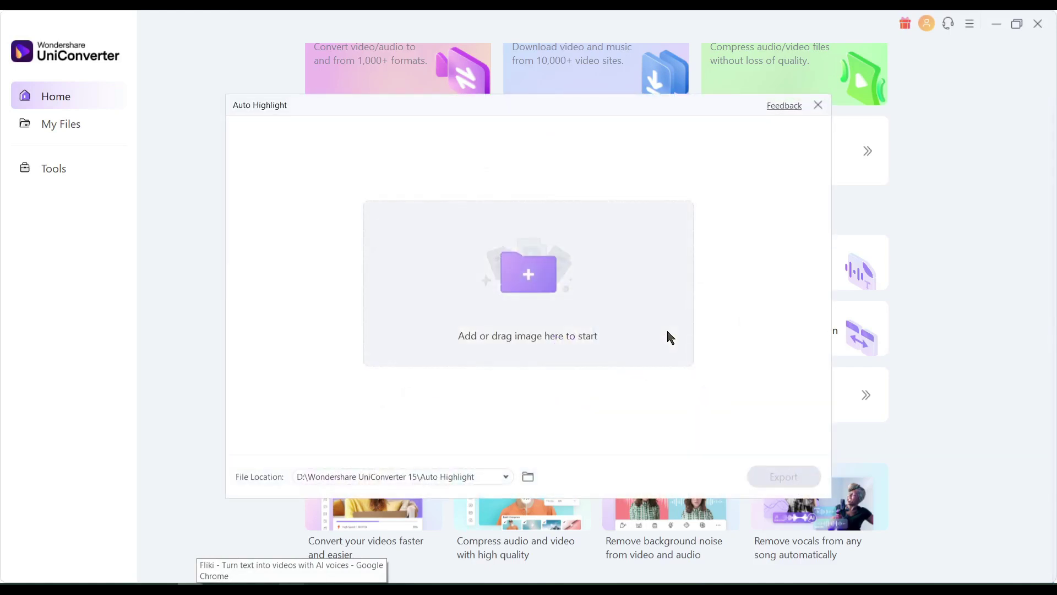
{"action": "left_click", "coordinate": [517, 280]}
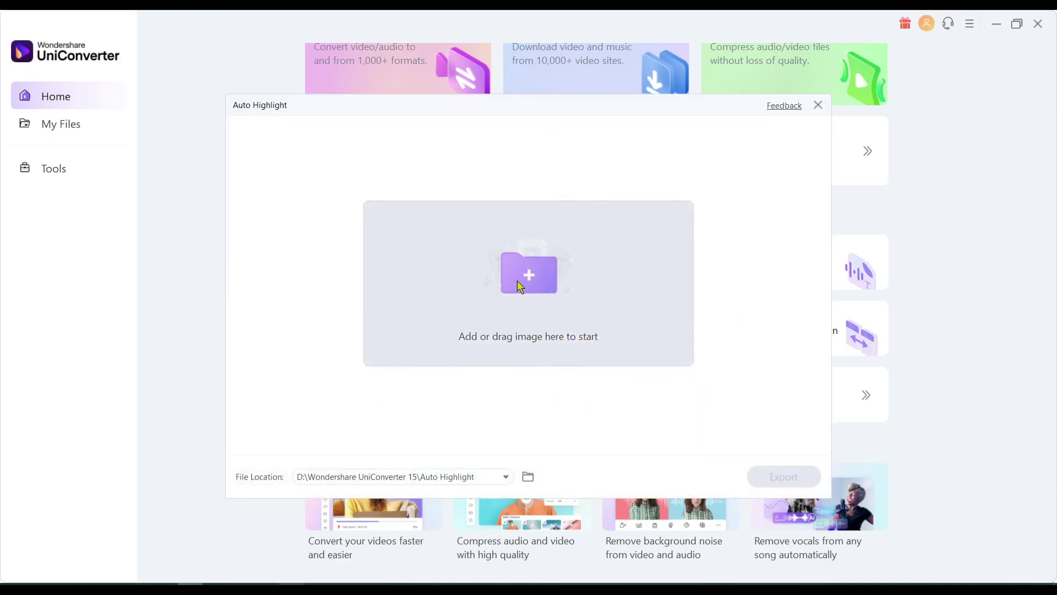
{"action": "double_click", "coordinate": [470, 235]}
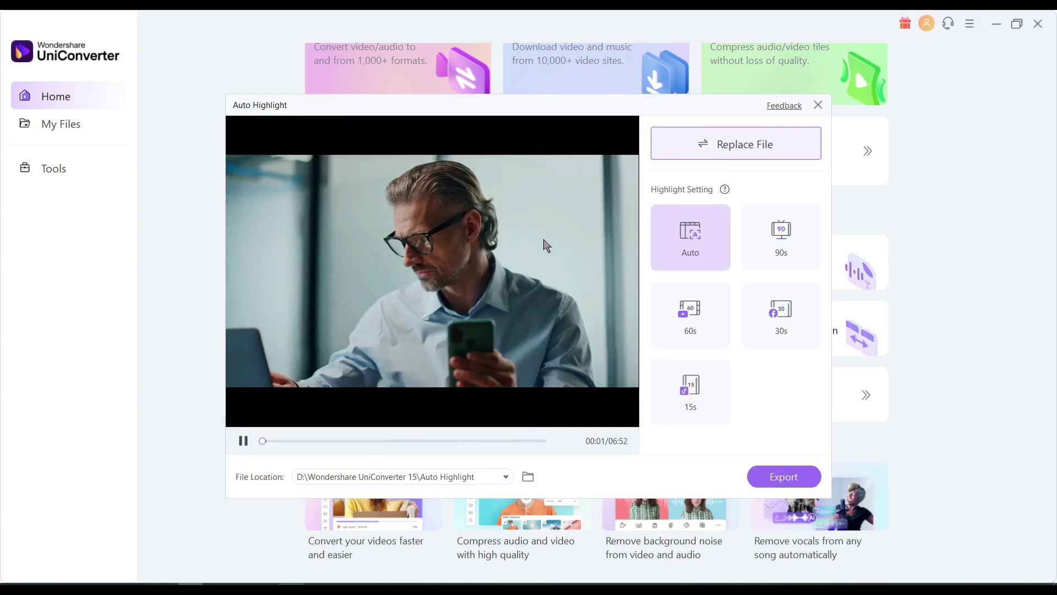
{"action": "left_click", "coordinate": [780, 237]}
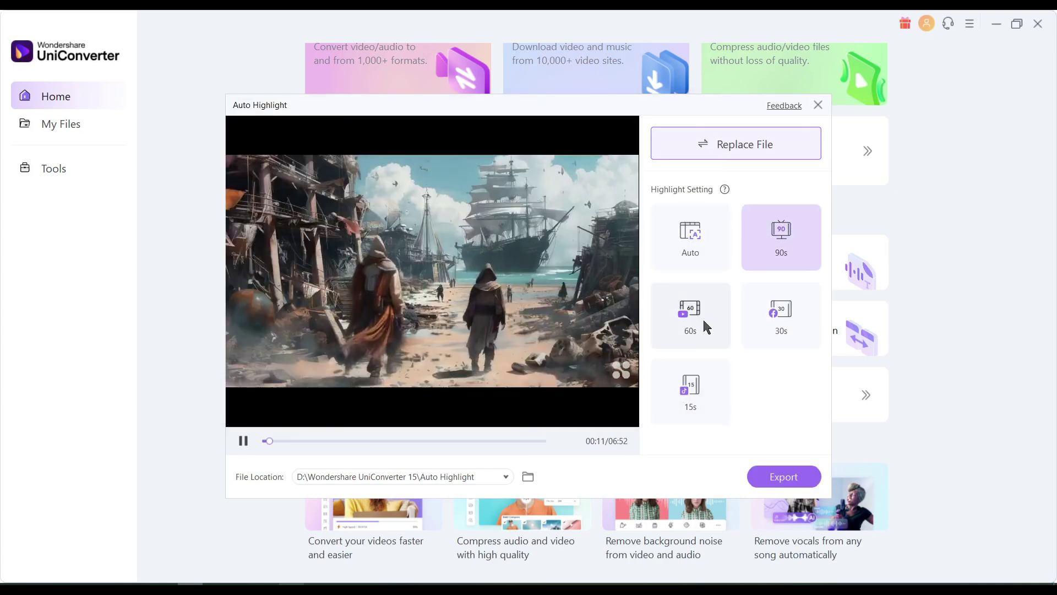
{"action": "left_click", "coordinate": [703, 317]}
{"action": "left_click", "coordinate": [770, 473]}
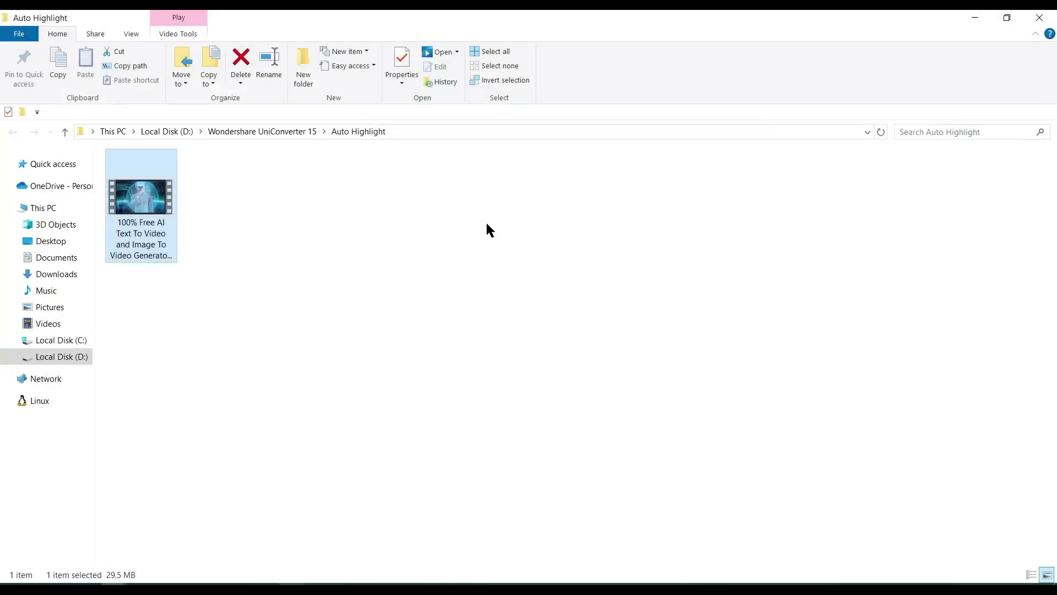
Check the exported highlight in its output folder, then close Auto Highlight
{"action": "left_click", "coordinate": [272, 292]}
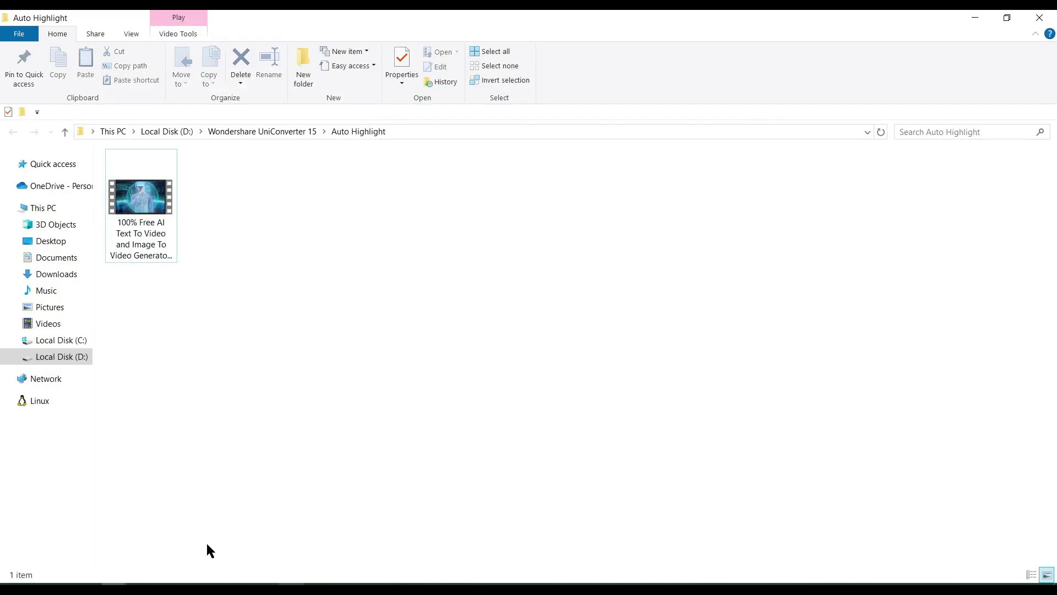
{"action": "left_click", "coordinate": [293, 588]}
{"action": "left_click", "coordinate": [819, 105]}
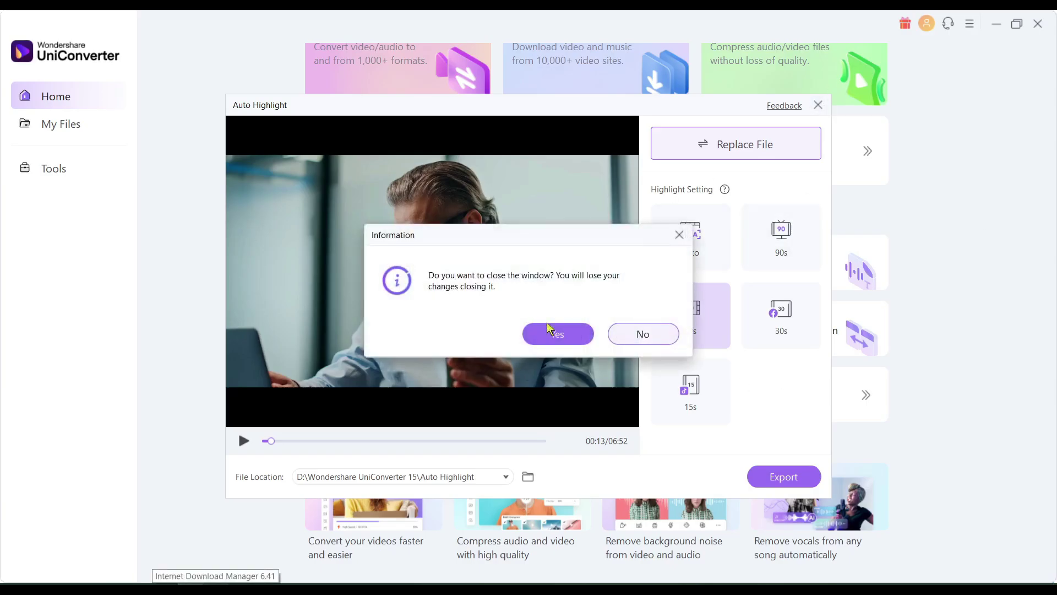
{"action": "left_click", "coordinate": [547, 322]}
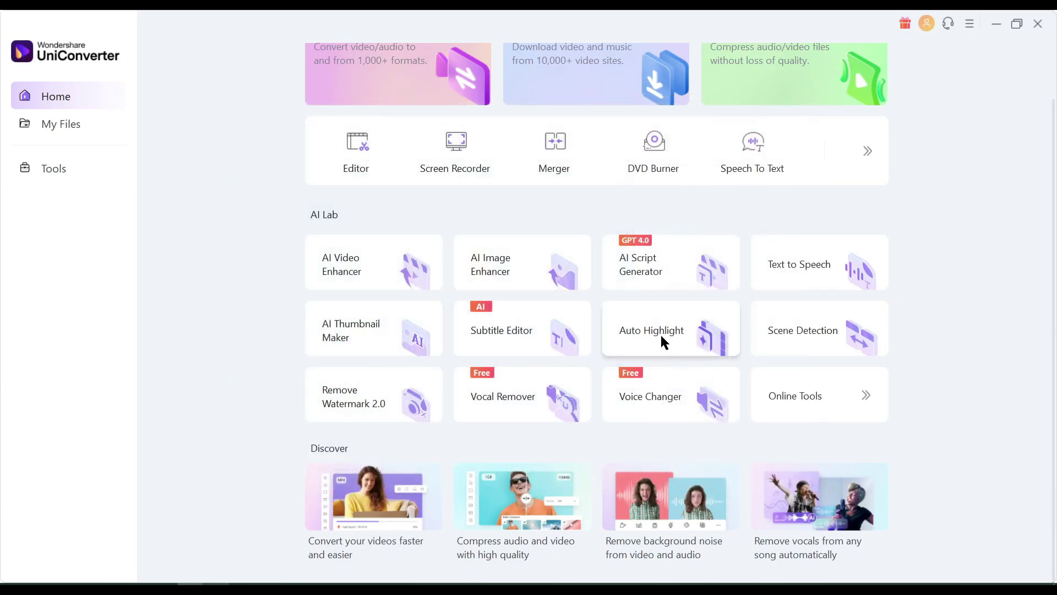
{"action": "left_click", "coordinate": [818, 339]}
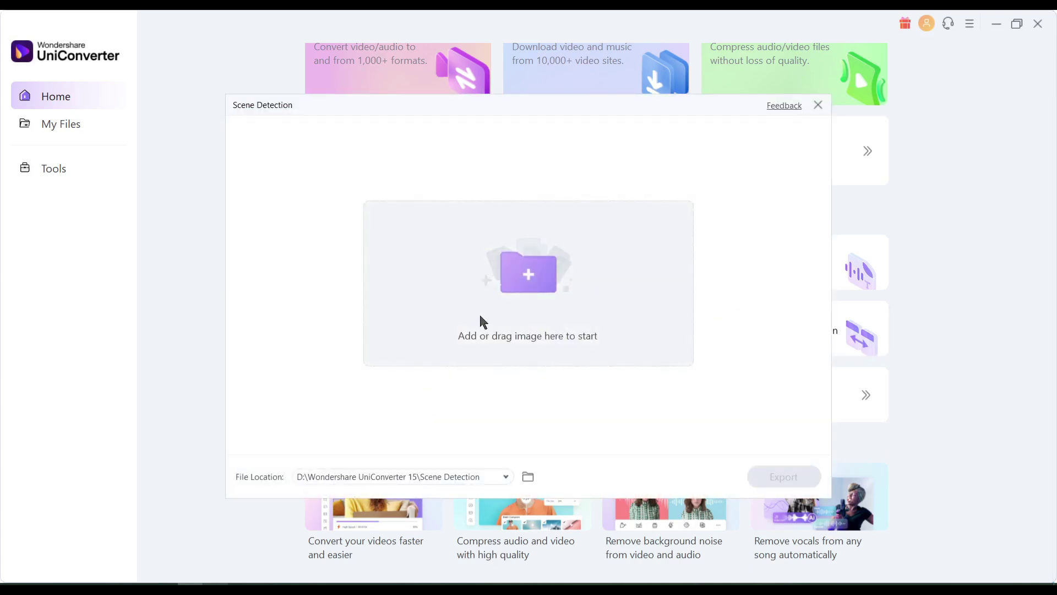
{"action": "left_click", "coordinate": [161, 581]}
{"action": "mouse_move", "coordinate": [141, 198]}
{"action": "left_mouse_down"}
{"action": "mouse_move", "coordinate": [636, 314]}
{"action": "mouse_move", "coordinate": [592, 283]}
{"action": "left_mouse_up"}
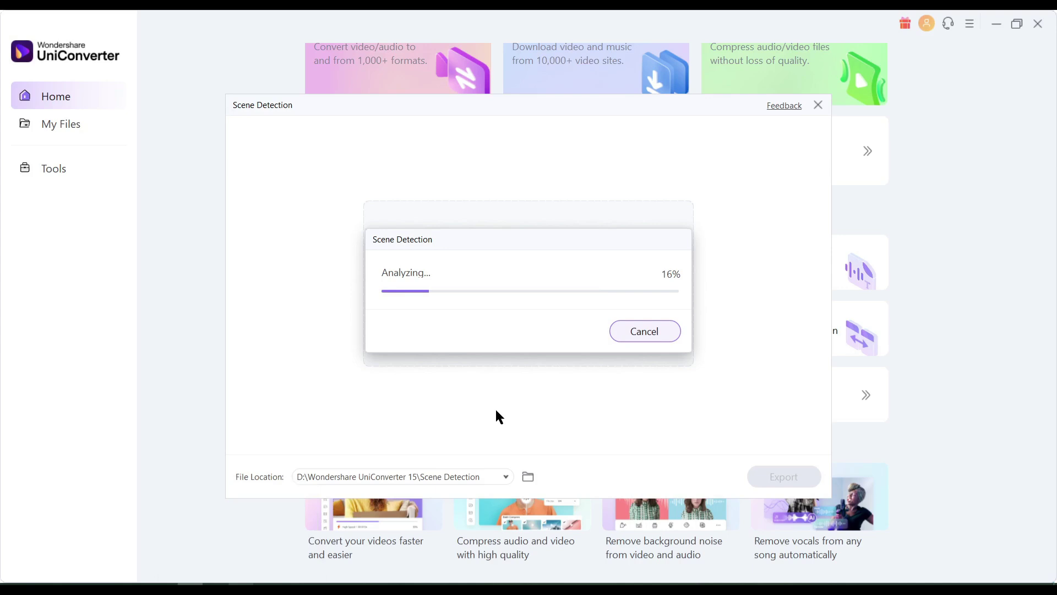
{"action": "left_click_drag", "start_coordinate": [485, 253], "coordinate": [475, 142]}
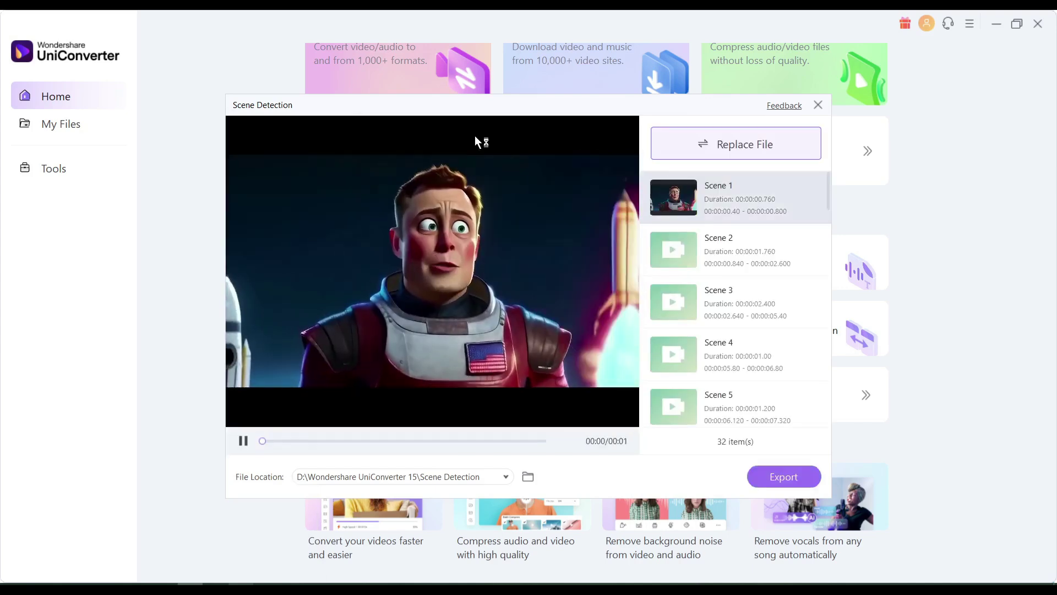
{"action": "left_click", "coordinate": [718, 303]}
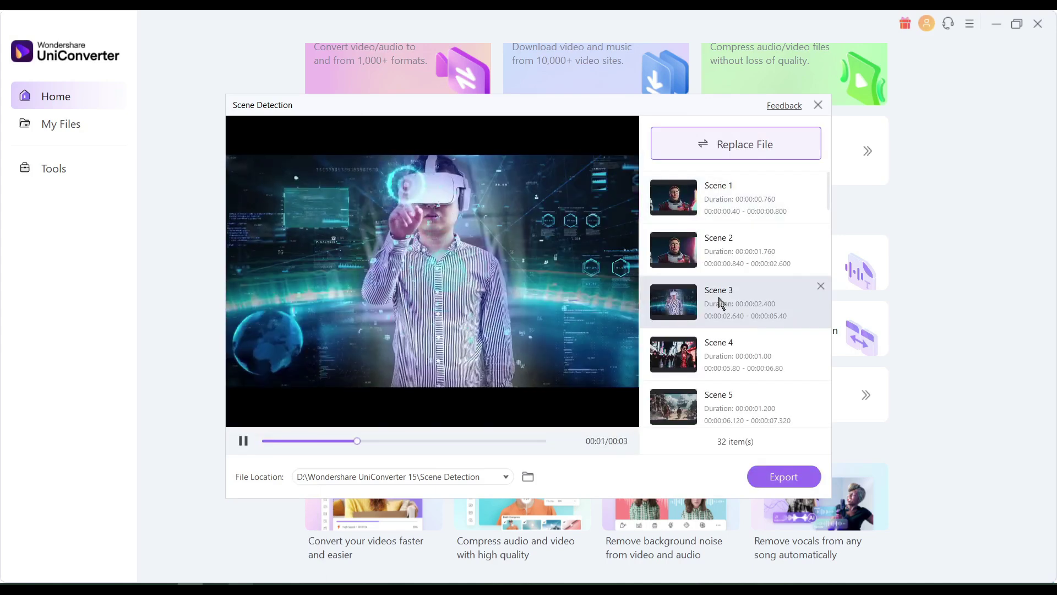
{"action": "left_click", "coordinate": [731, 354]}
{"action": "scroll", "coordinate": [736, 370], "scroll_direction": "down", "scroll_amount": 3}
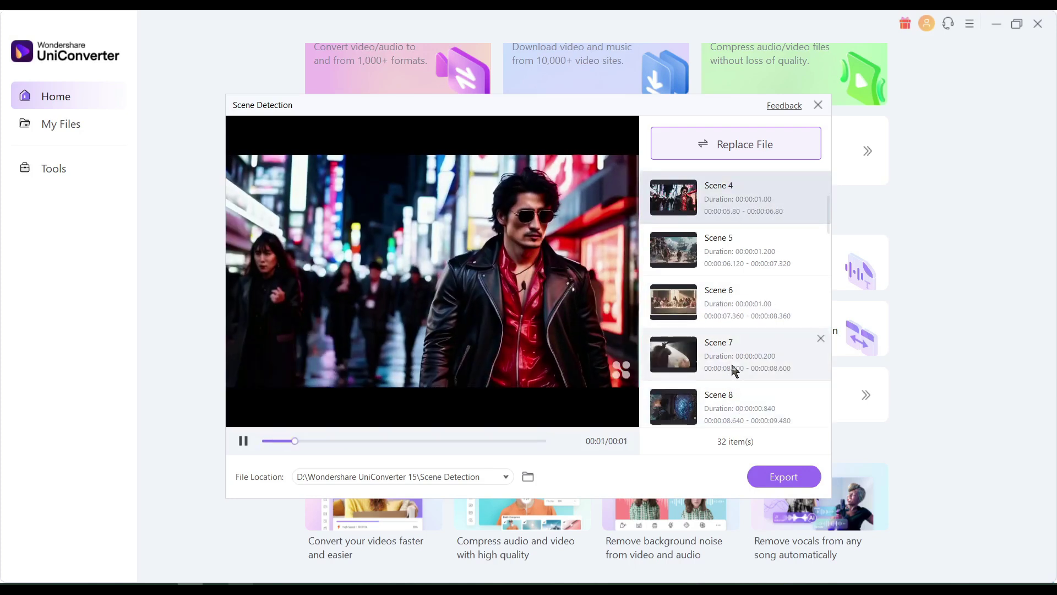
{"action": "left_click", "coordinate": [718, 257]}
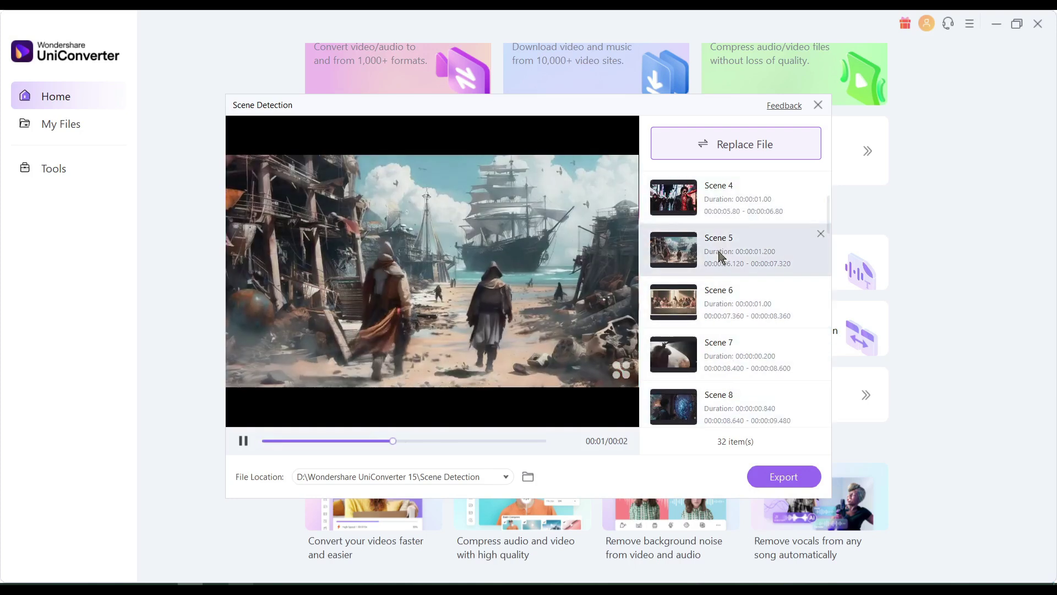
{"action": "left_click", "coordinate": [733, 312]}
{"action": "scroll", "coordinate": [732, 330], "scroll_direction": "down", "scroll_amount": 6}
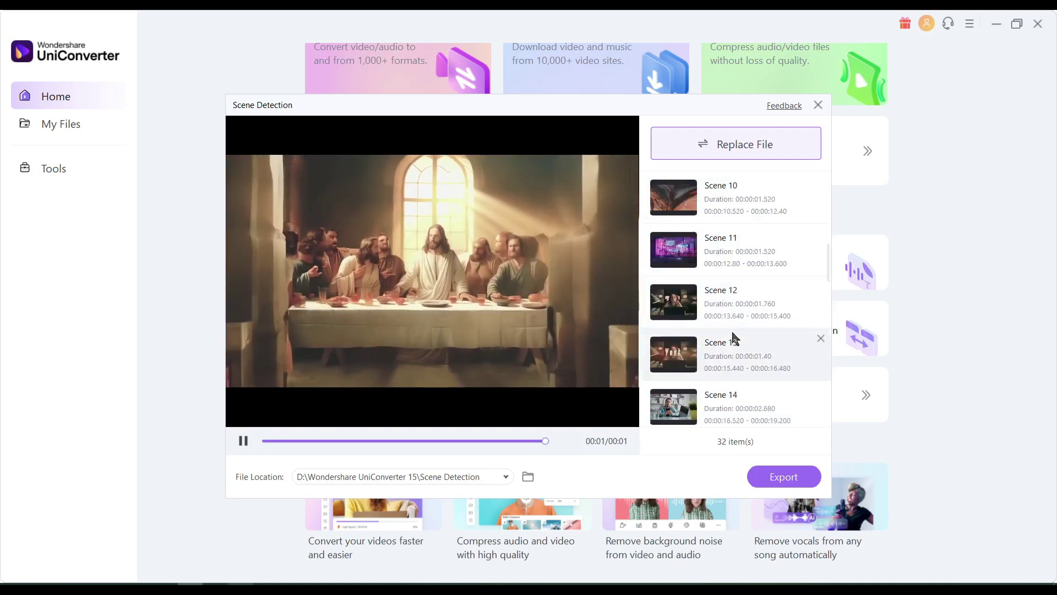
{"action": "scroll", "coordinate": [732, 338], "scroll_direction": "down", "scroll_amount": 12}
{"action": "scroll", "coordinate": [733, 341], "scroll_direction": "down", "scroll_amount": 6}
{"action": "scroll", "coordinate": [733, 340], "scroll_direction": "up", "scroll_amount": 20}
{"action": "left_click", "coordinate": [733, 340]}
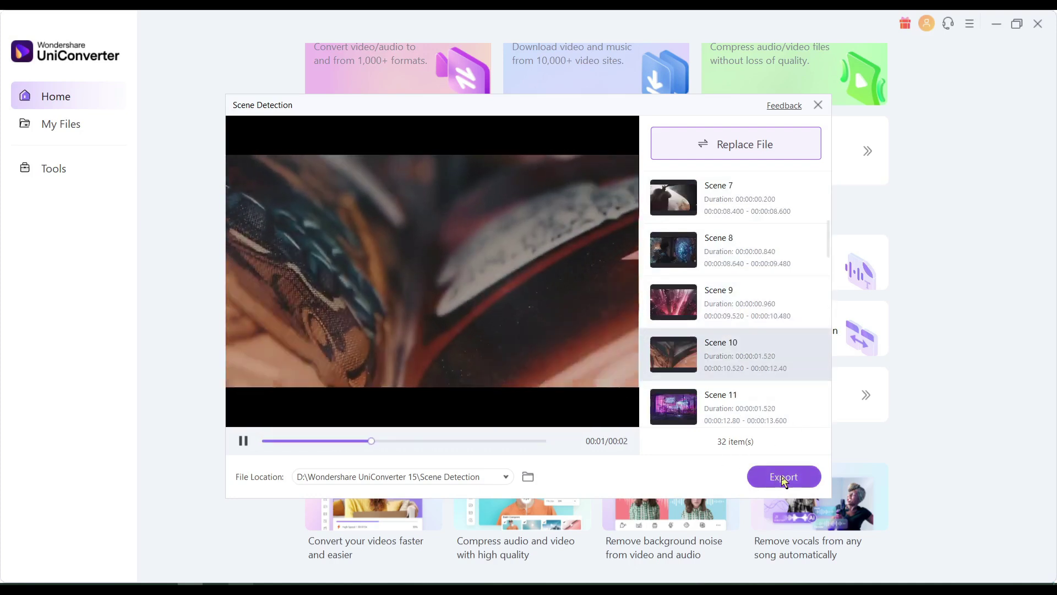
{"action": "left_click", "coordinate": [242, 441]}
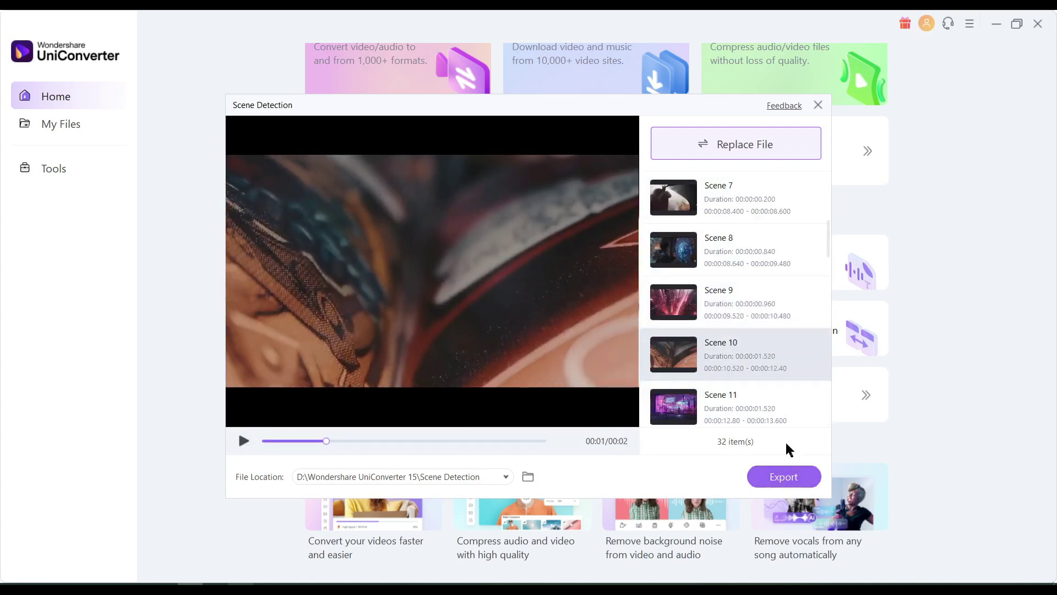
{"action": "scroll", "coordinate": [785, 440], "scroll_direction": "down", "scroll_amount": 20}
{"action": "left_click", "coordinate": [818, 105]}
{"action": "left_click", "coordinate": [538, 335]}
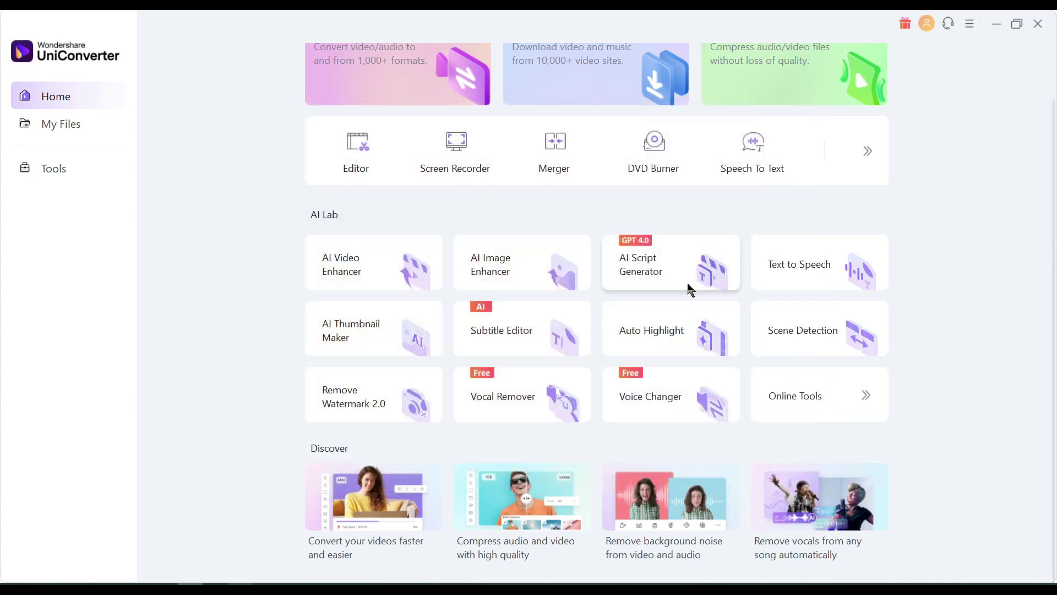
{"action": "left_click", "coordinate": [521, 399]}
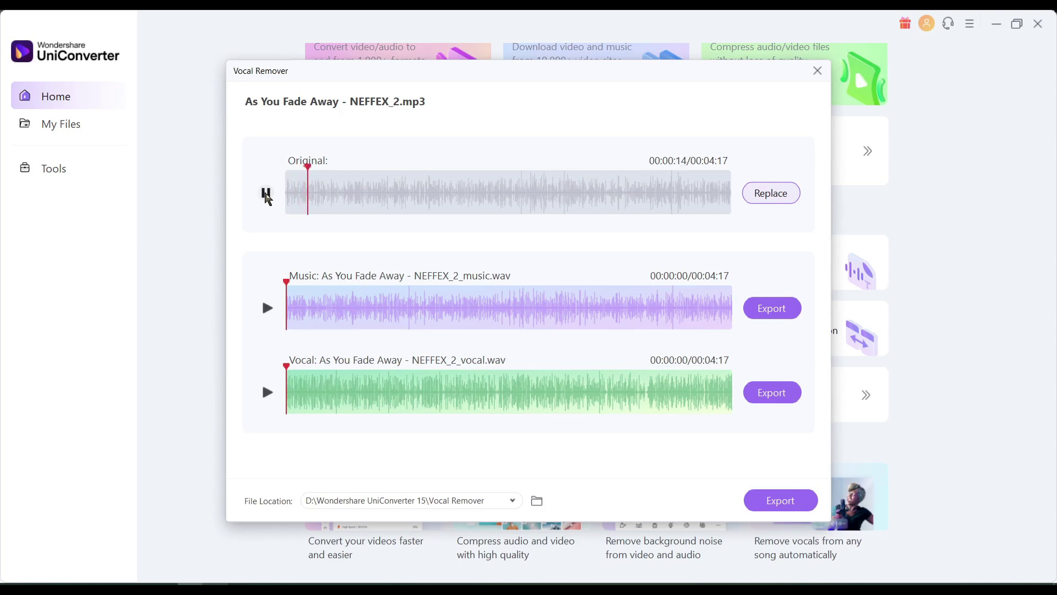
{"action": "left_click", "coordinate": [266, 196]}
{"action": "left_click", "coordinate": [267, 309]}
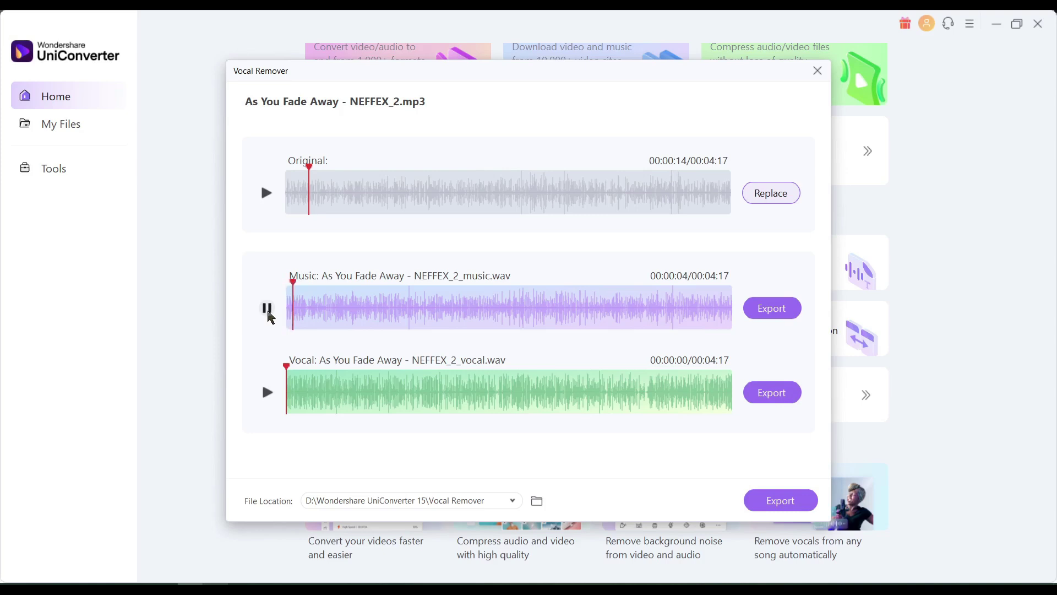
{"action": "left_click", "coordinate": [267, 309]}
{"action": "left_click", "coordinate": [267, 392]}
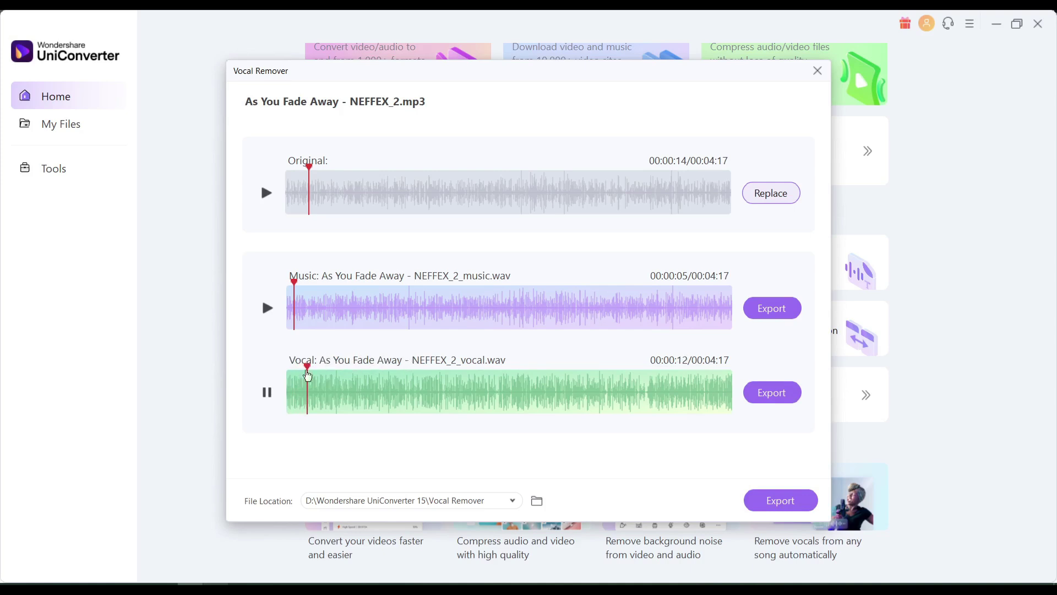
{"action": "left_click", "coordinate": [267, 396]}
{"action": "left_click", "coordinate": [267, 308]}
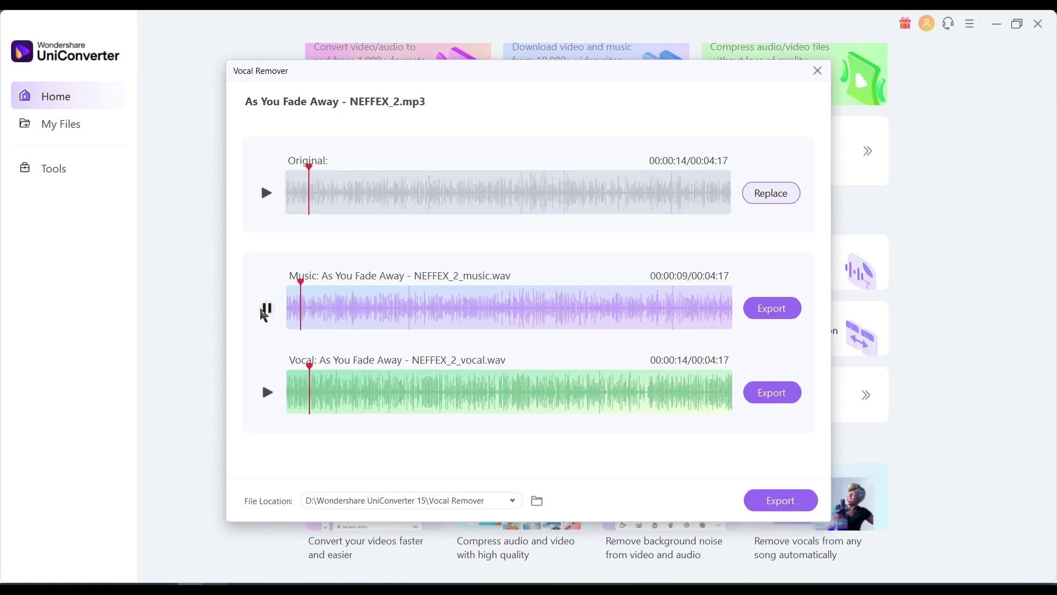
{"action": "left_click", "coordinate": [265, 311]}
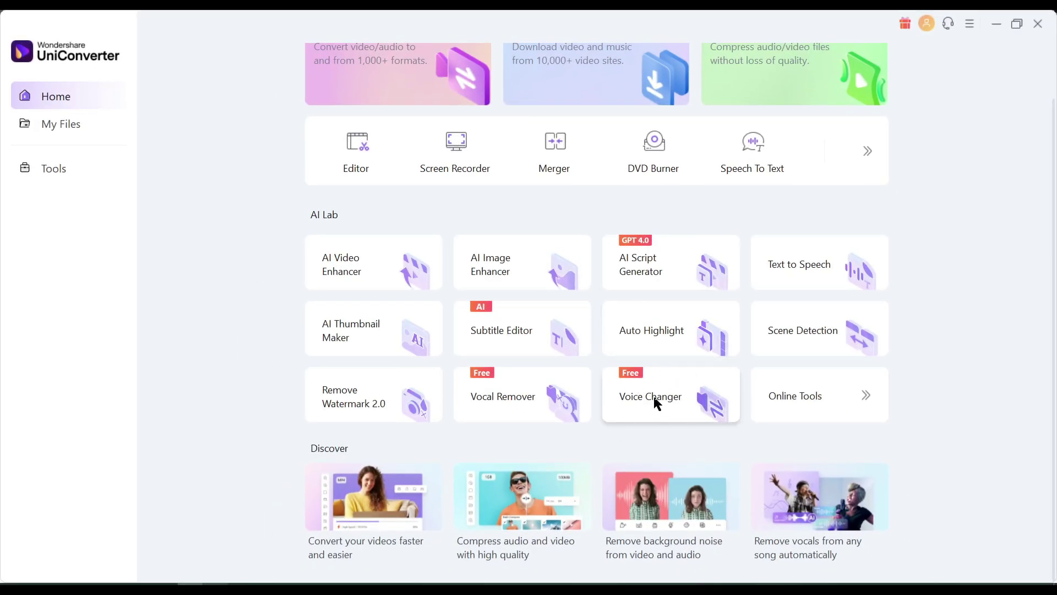
Load an audio clip into Voice Changer and preview it with the male voice
{"action": "left_click", "coordinate": [672, 399]}
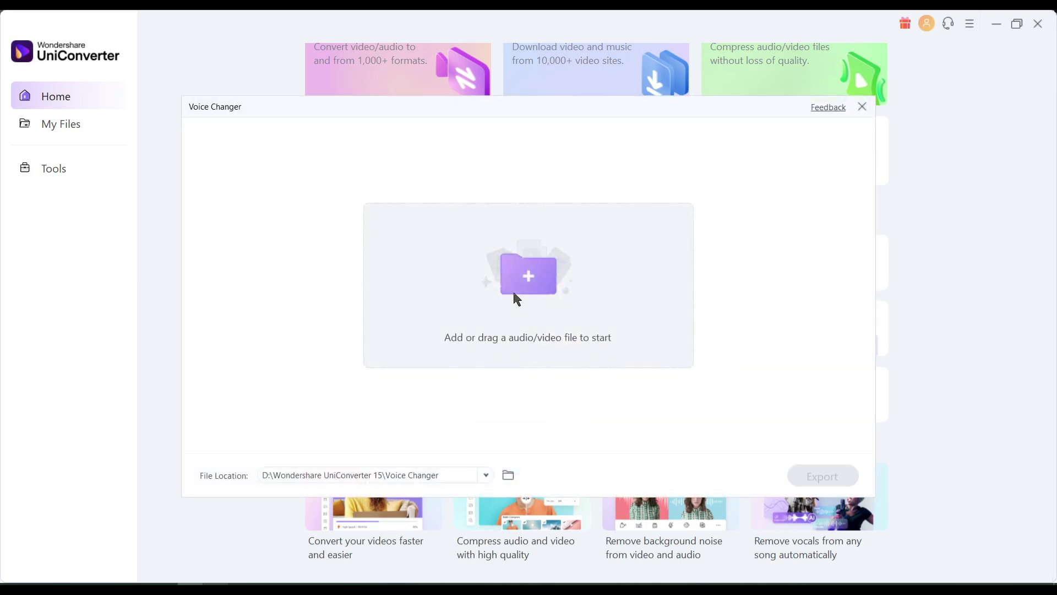
{"action": "left_click", "coordinate": [515, 295]}
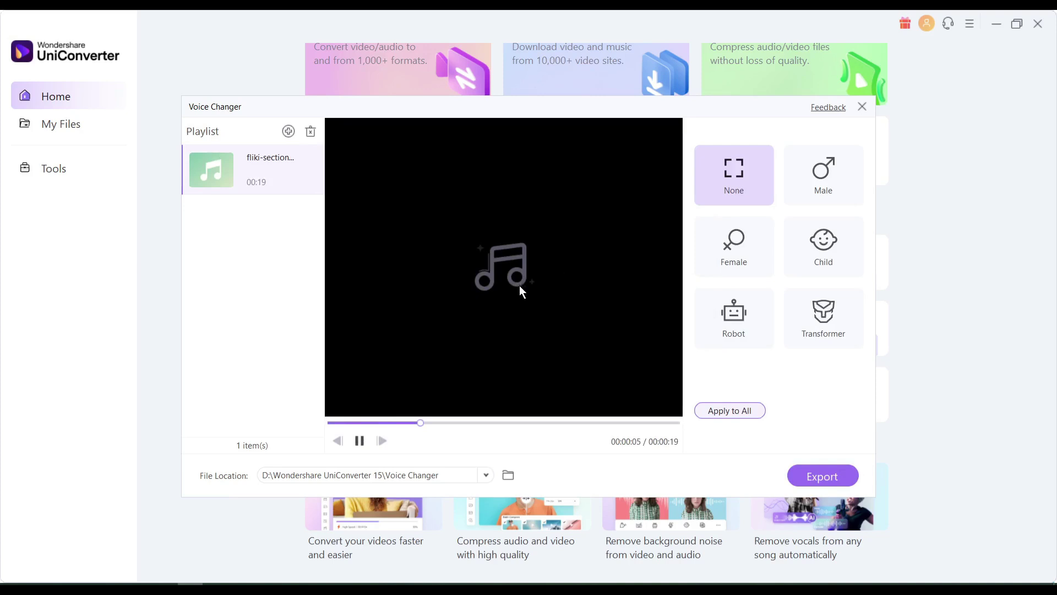
{"action": "left_click", "coordinate": [358, 439]}
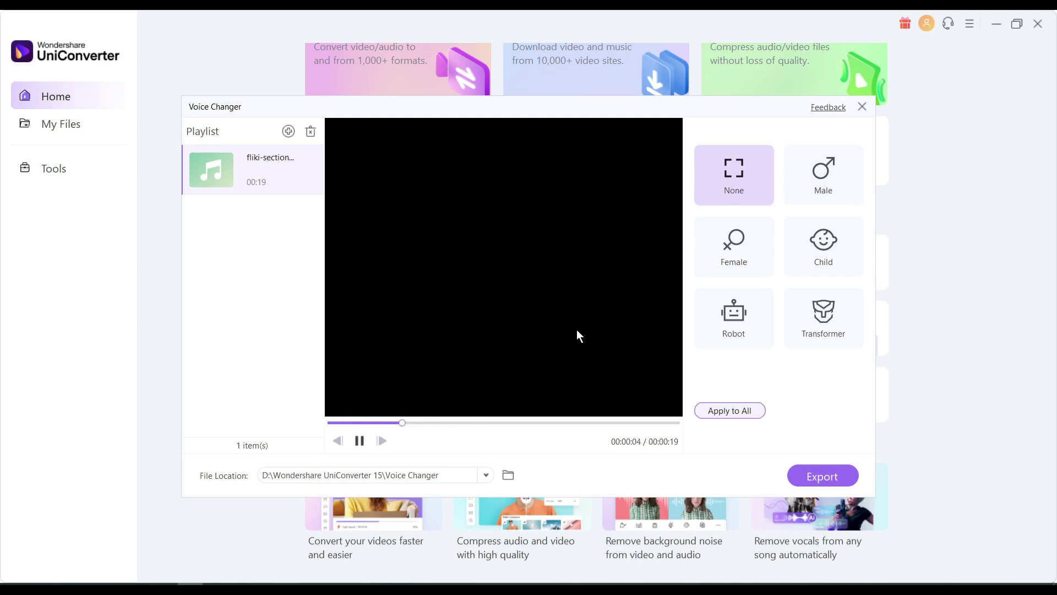
{"action": "left_click", "coordinate": [359, 440]}
{"action": "left_click", "coordinate": [829, 179]}
{"action": "left_click", "coordinate": [360, 442]}
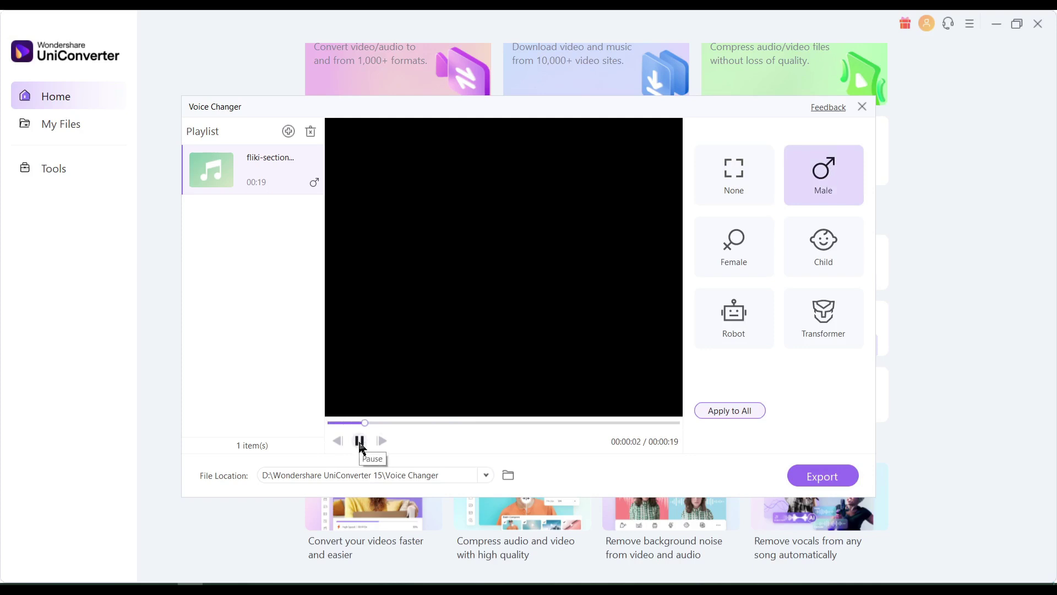
{"action": "left_click", "coordinate": [360, 443]}
Audition the clip with the female, child and robot voices
{"action": "left_click", "coordinate": [360, 441]}
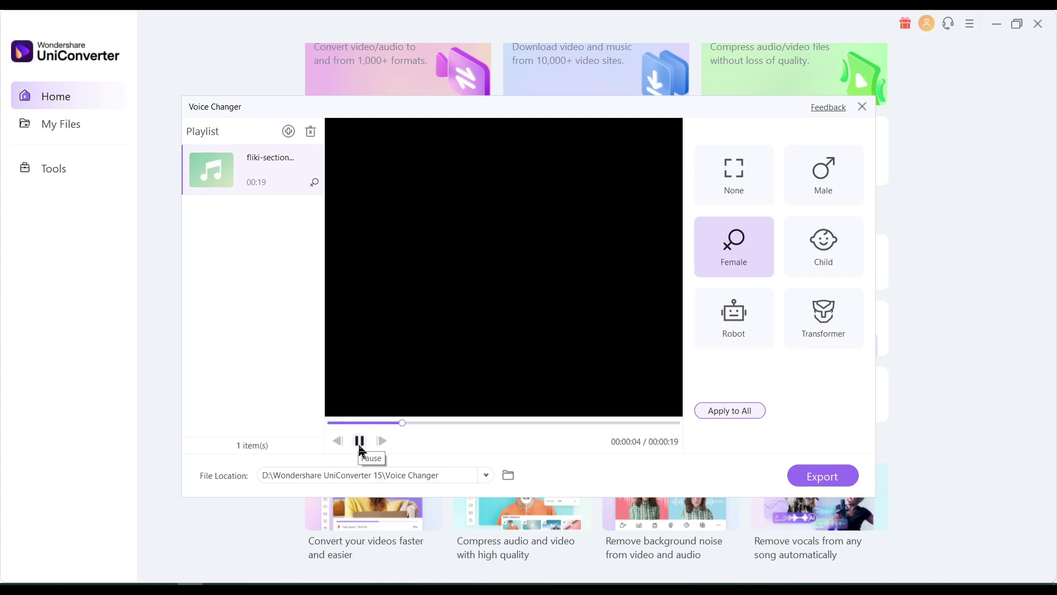
{"action": "left_click", "coordinate": [360, 446]}
{"action": "left_click", "coordinate": [361, 444]}
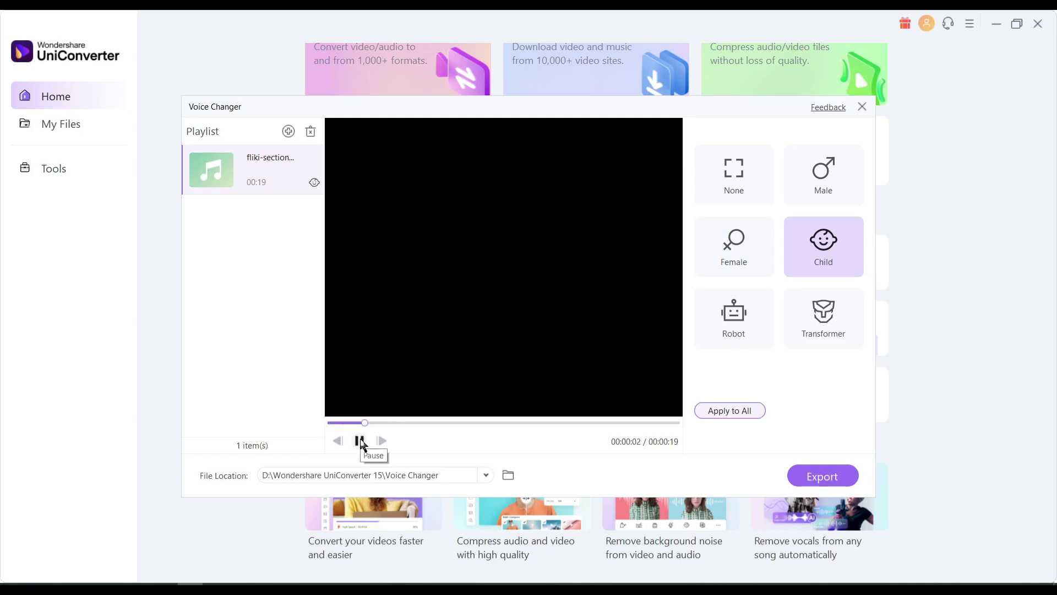
{"action": "left_click", "coordinate": [362, 444]}
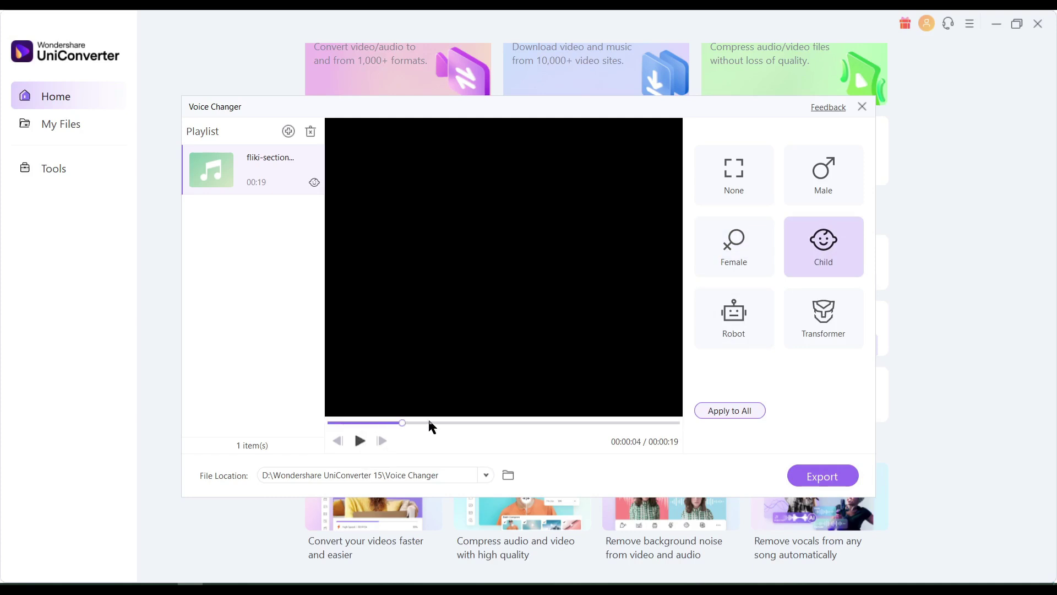
{"action": "left_click", "coordinate": [726, 313]}
{"action": "left_click", "coordinate": [360, 441]}
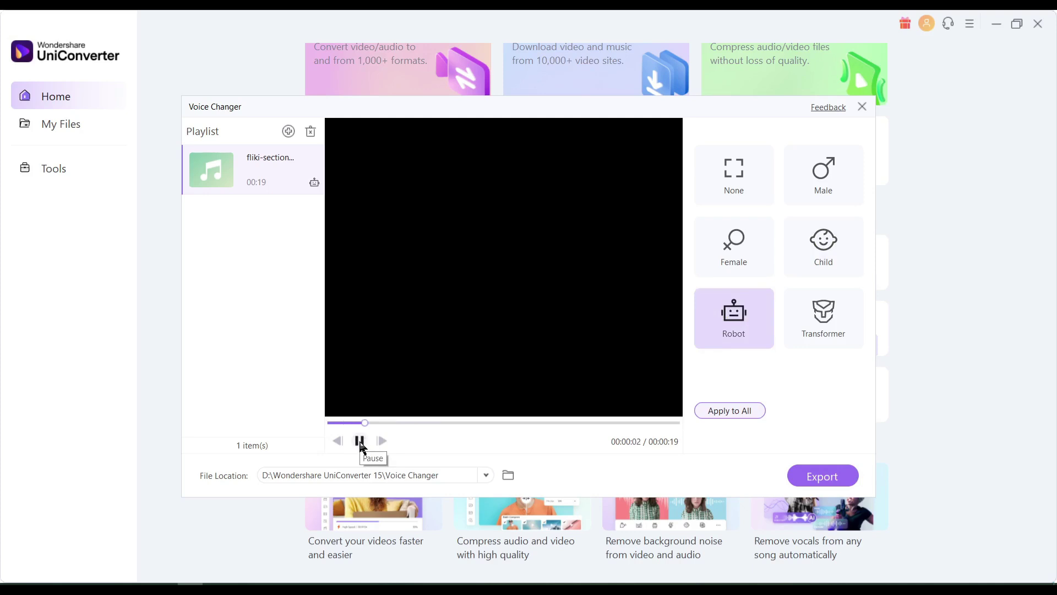
Preview the clip with the Transformer voice, then close Voice Changer
{"action": "left_click", "coordinate": [360, 442]}
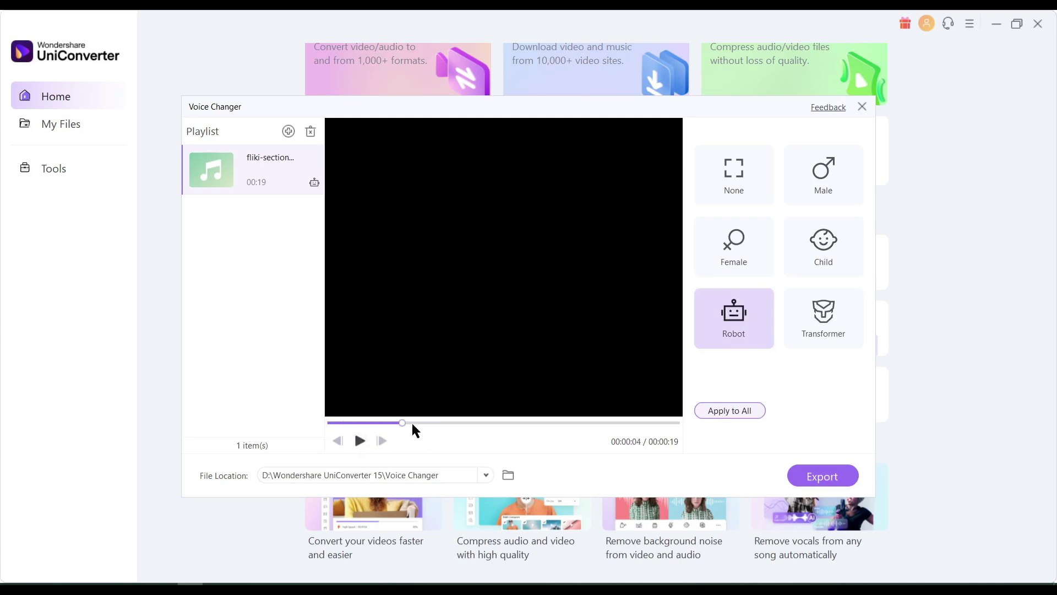
{"action": "left_click", "coordinate": [361, 442]}
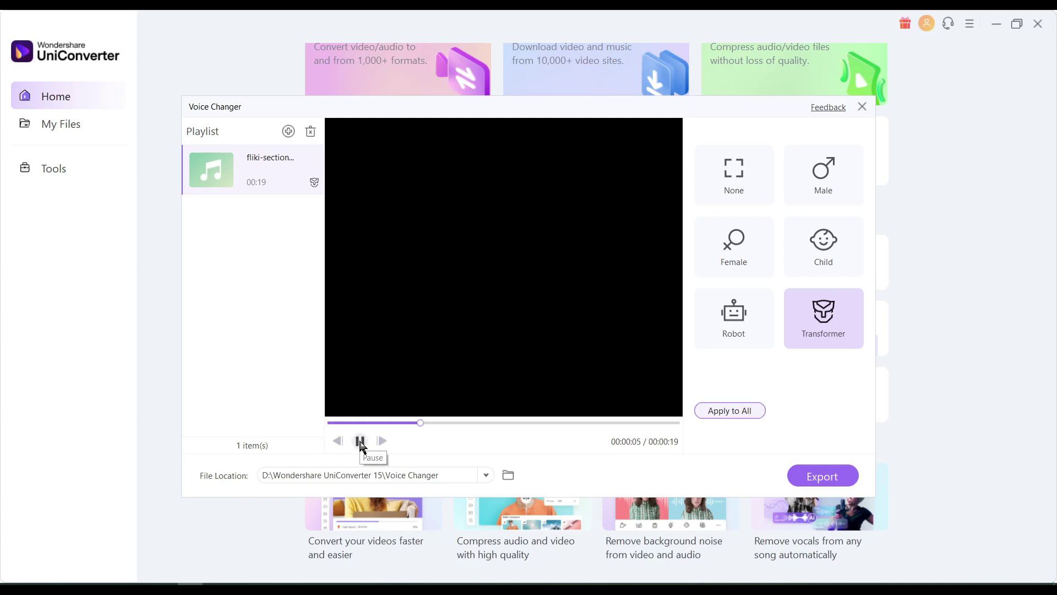
{"action": "left_click", "coordinate": [360, 443]}
{"action": "left_click", "coordinate": [862, 106]}
Confirm closing Voice Changer, then open AI Portrait from the full Tools list
{"action": "key", "text": "Return"}
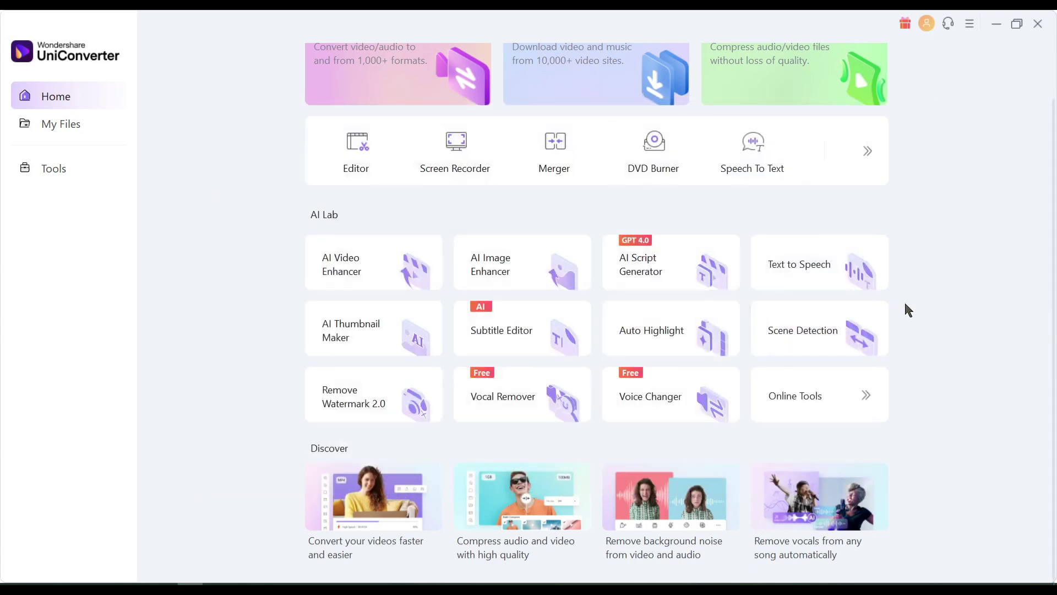
{"action": "left_click", "coordinate": [867, 395]}
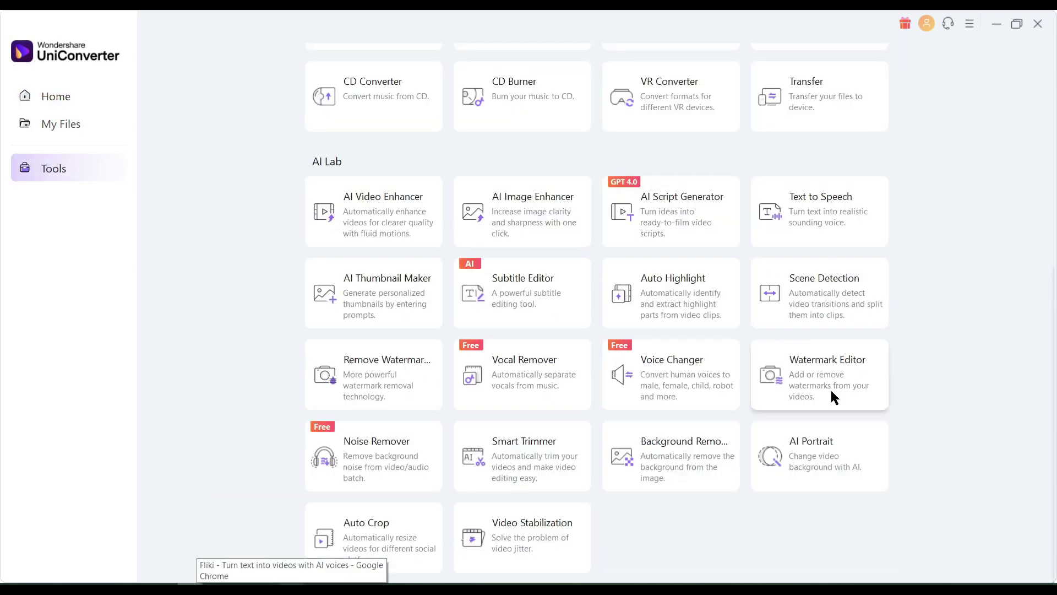
{"action": "left_click", "coordinate": [678, 477]}
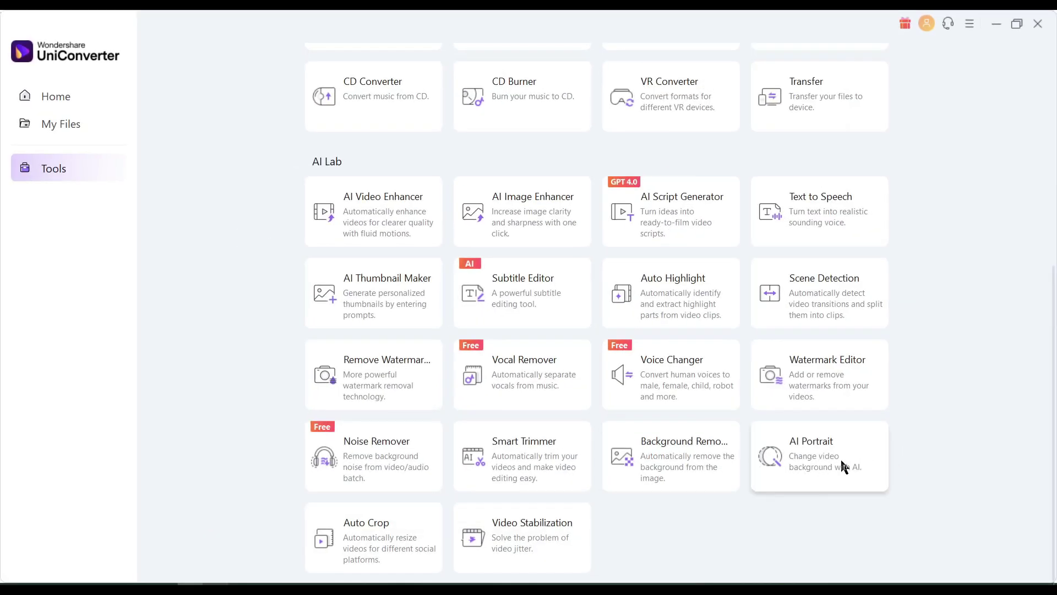
{"action": "left_click", "coordinate": [850, 466]}
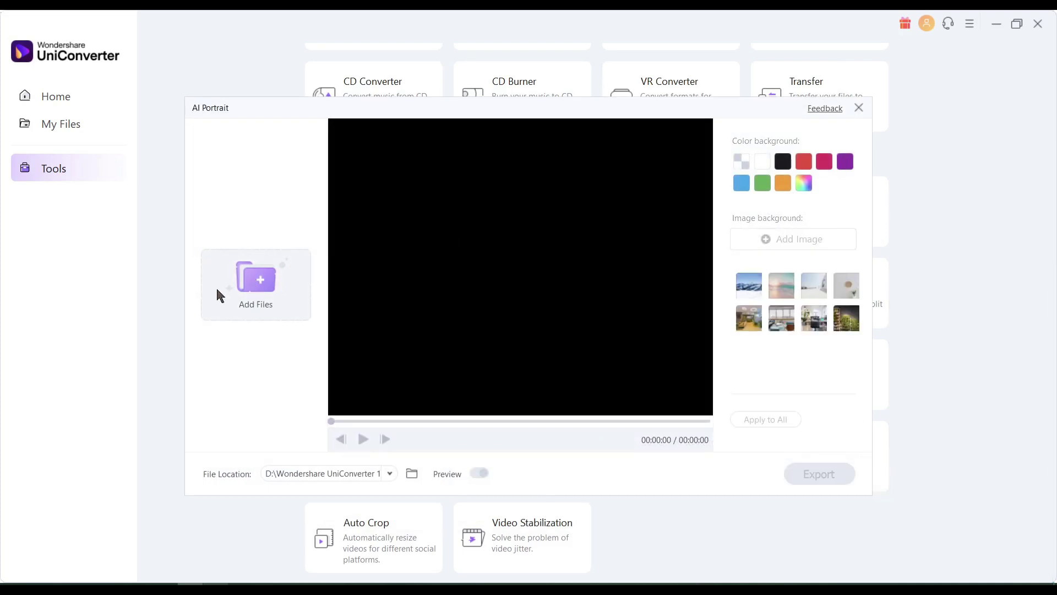
Load the guitarist video into AI Portrait and place the person over a room background
{"action": "left_click", "coordinate": [219, 289]}
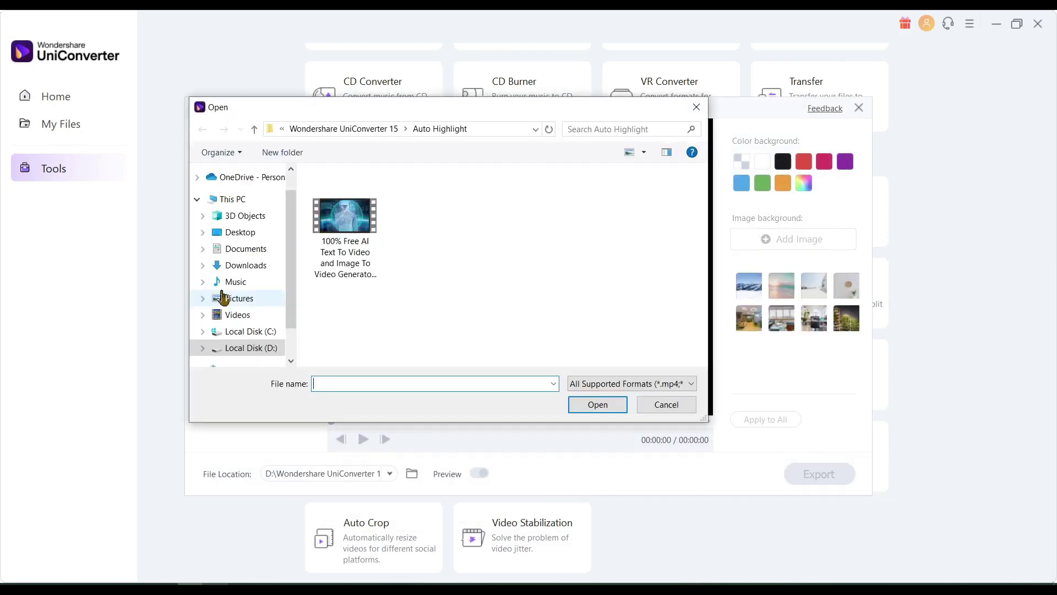
{"action": "double_click", "coordinate": [585, 233]}
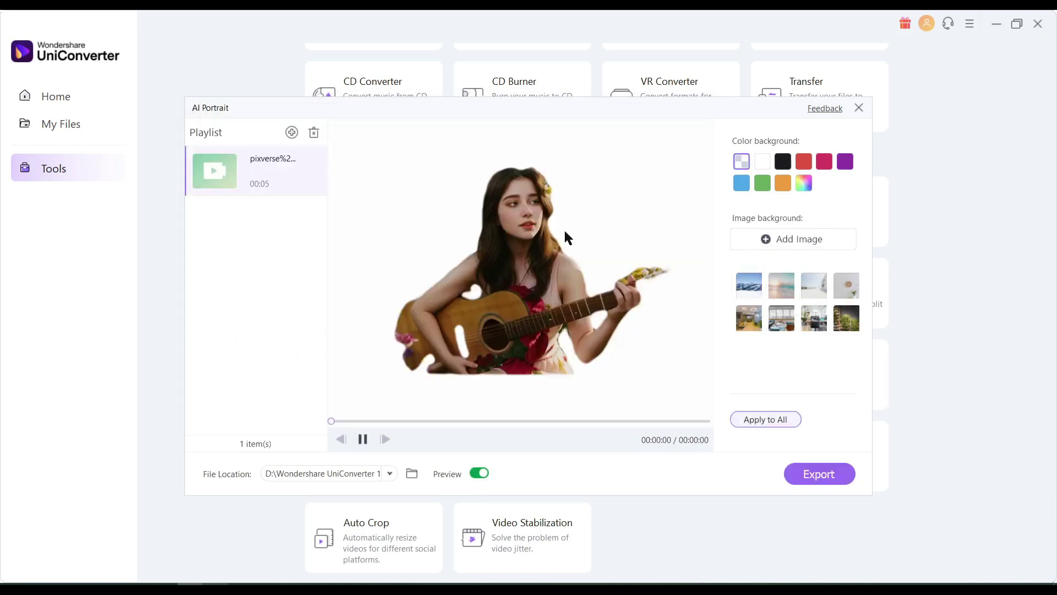
{"action": "left_click", "coordinate": [754, 318]}
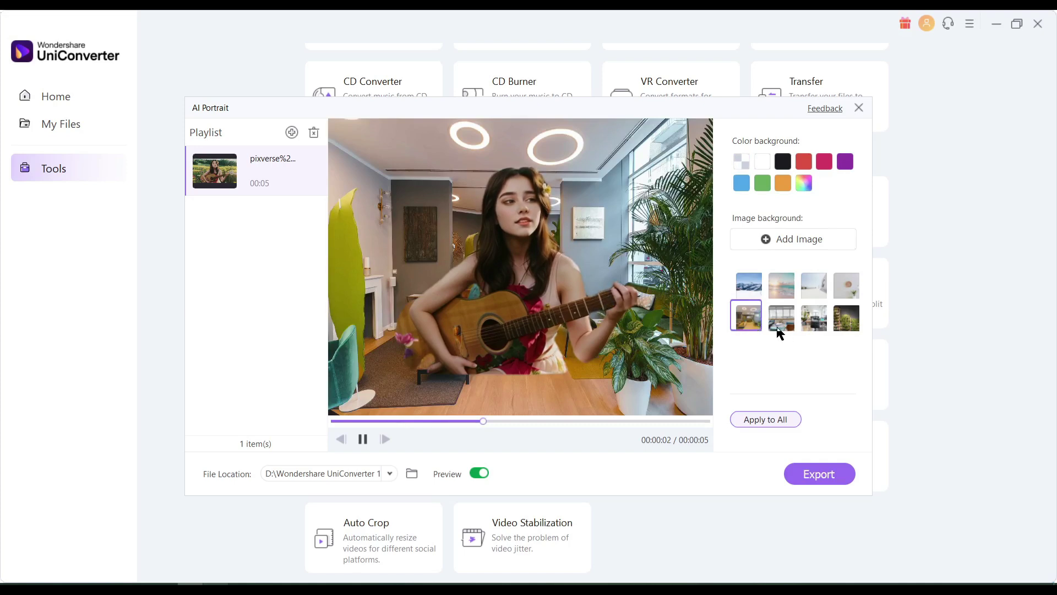
{"action": "left_click", "coordinate": [781, 318]}
Try snowy mountain and beach backgrounds, then close AI Portrait without exporting
{"action": "left_click", "coordinate": [741, 161]}
{"action": "left_click", "coordinate": [749, 283]}
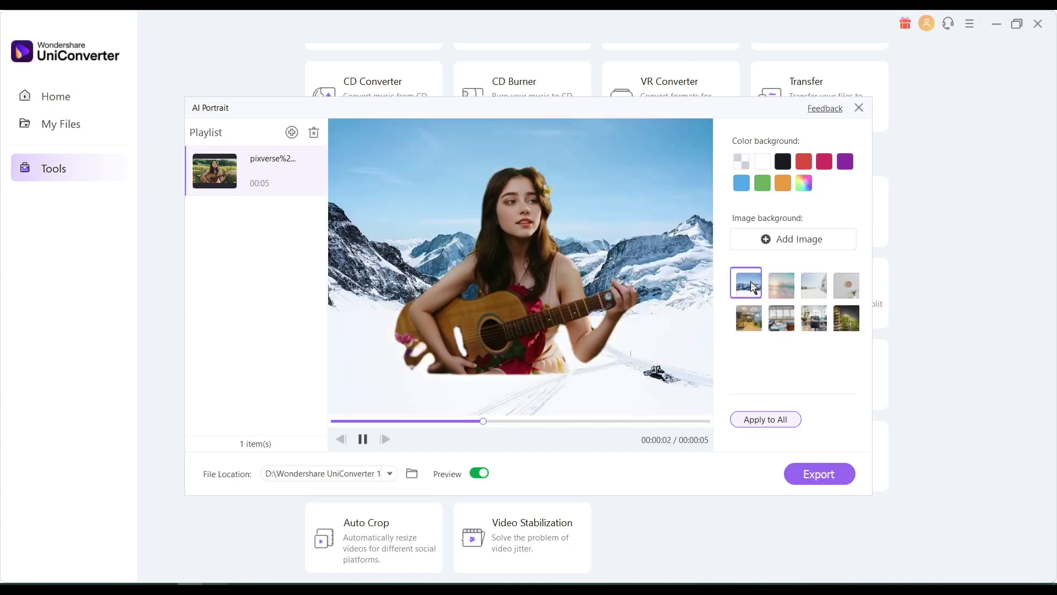
{"action": "left_click", "coordinate": [775, 291]}
{"action": "left_click", "coordinate": [859, 108]}
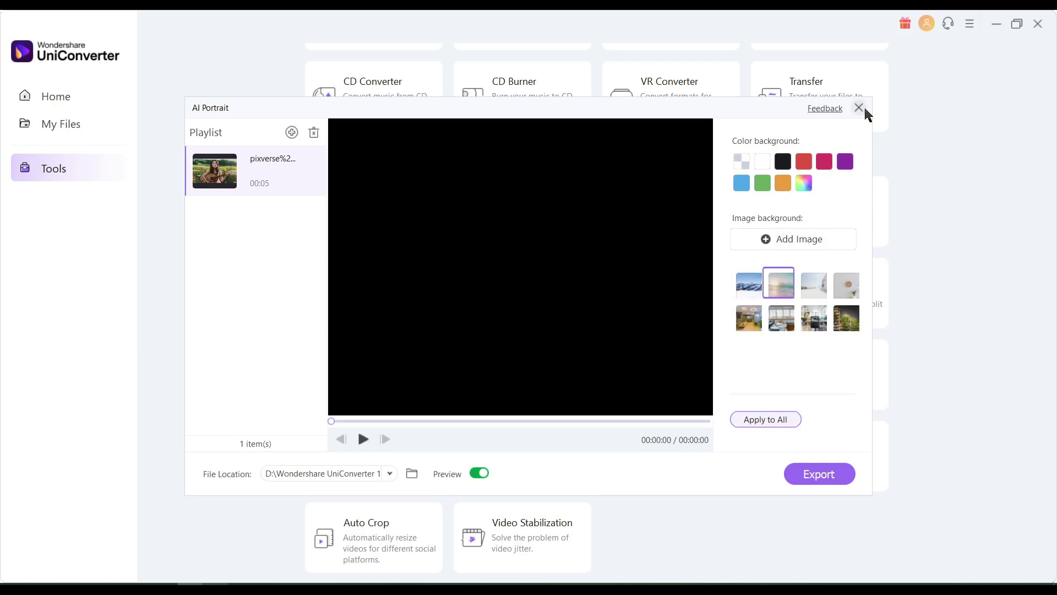
{"action": "left_click", "coordinate": [554, 333]}
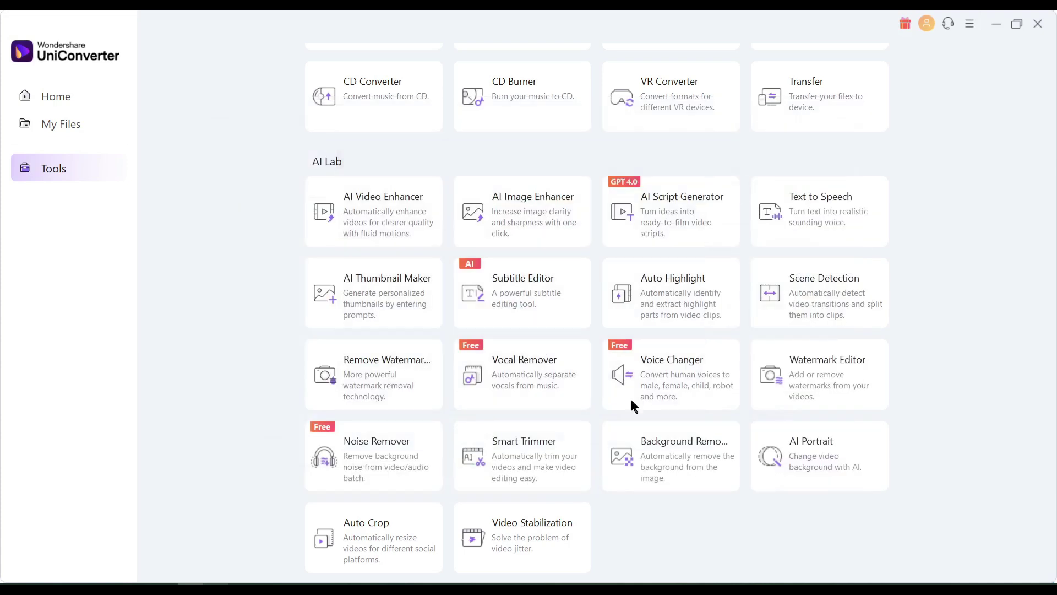
{"action": "left_click", "coordinate": [361, 539]}
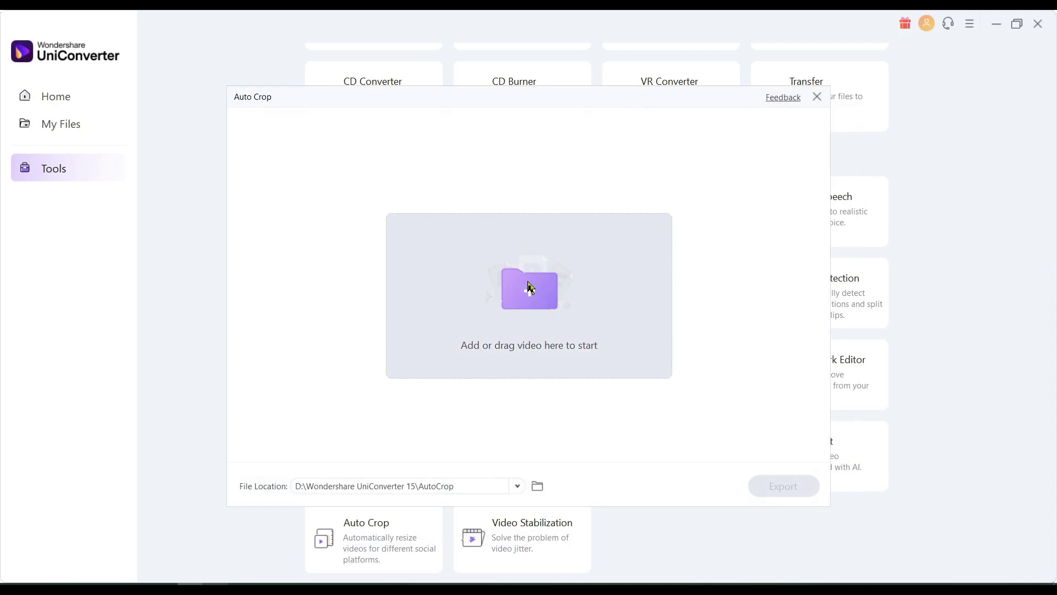
{"action": "left_click", "coordinate": [529, 289]}
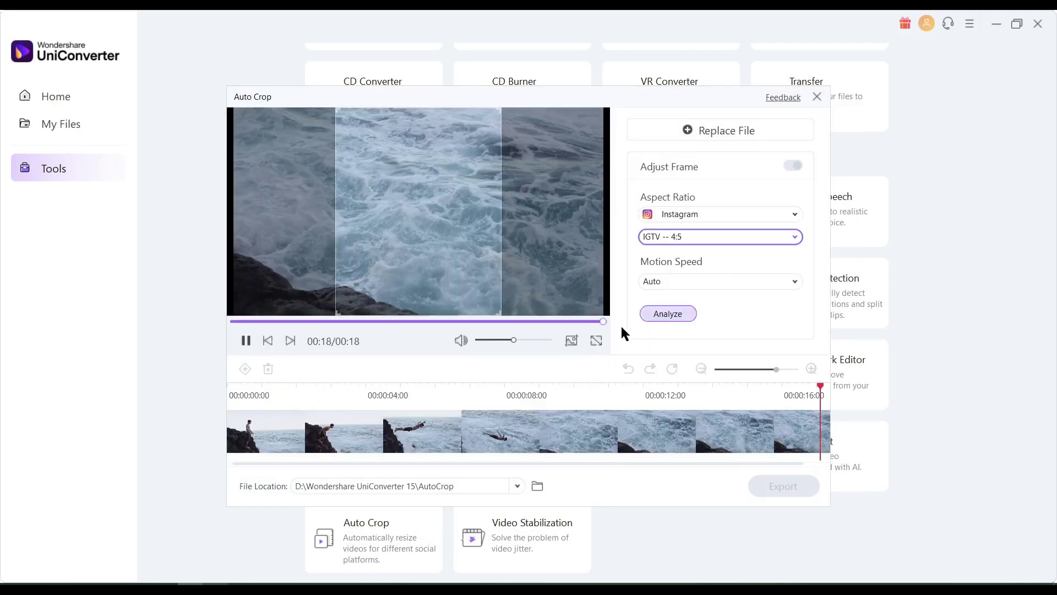
{"action": "left_click", "coordinate": [668, 314]}
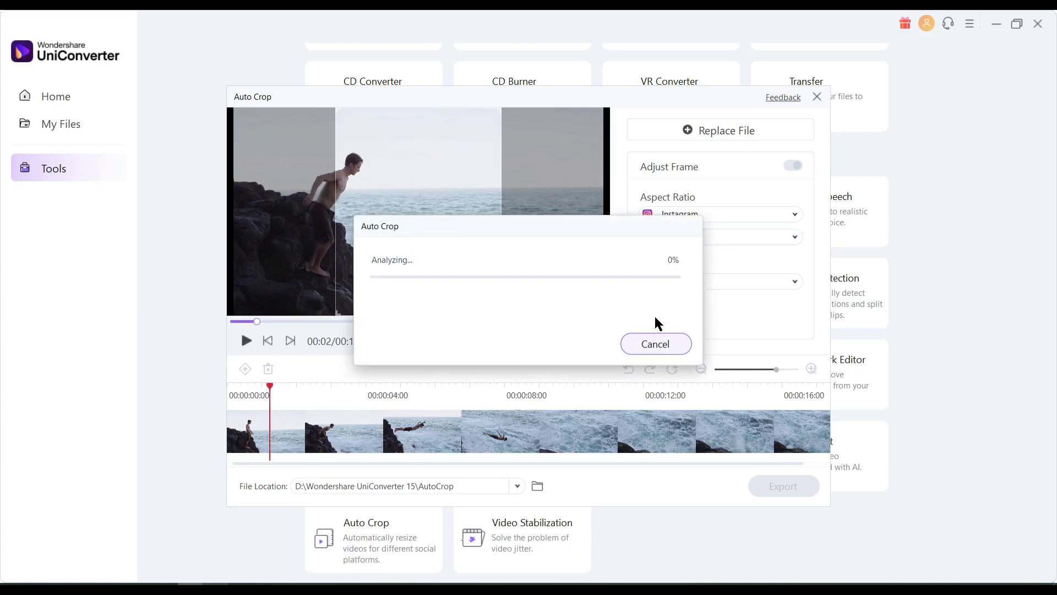
{"action": "left_click", "coordinate": [382, 179]}
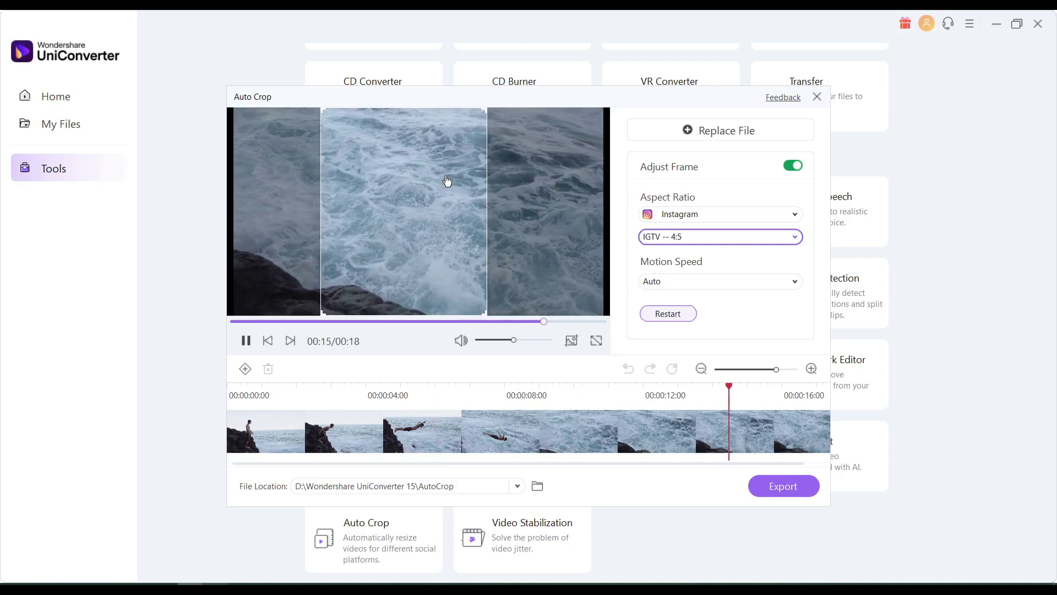
{"action": "left_click", "coordinate": [817, 96]}
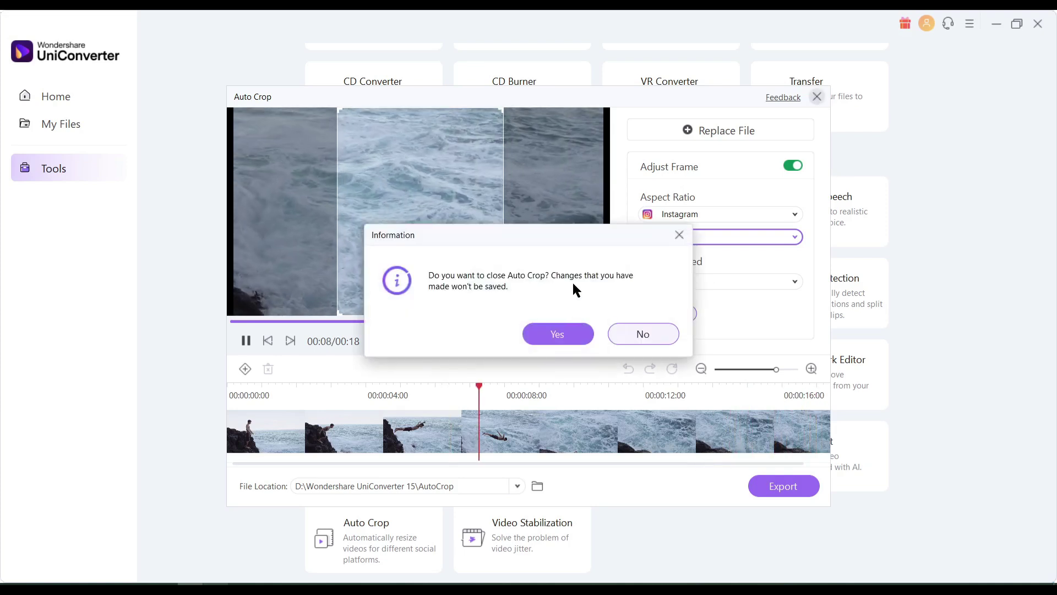
{"action": "left_click", "coordinate": [560, 332]}
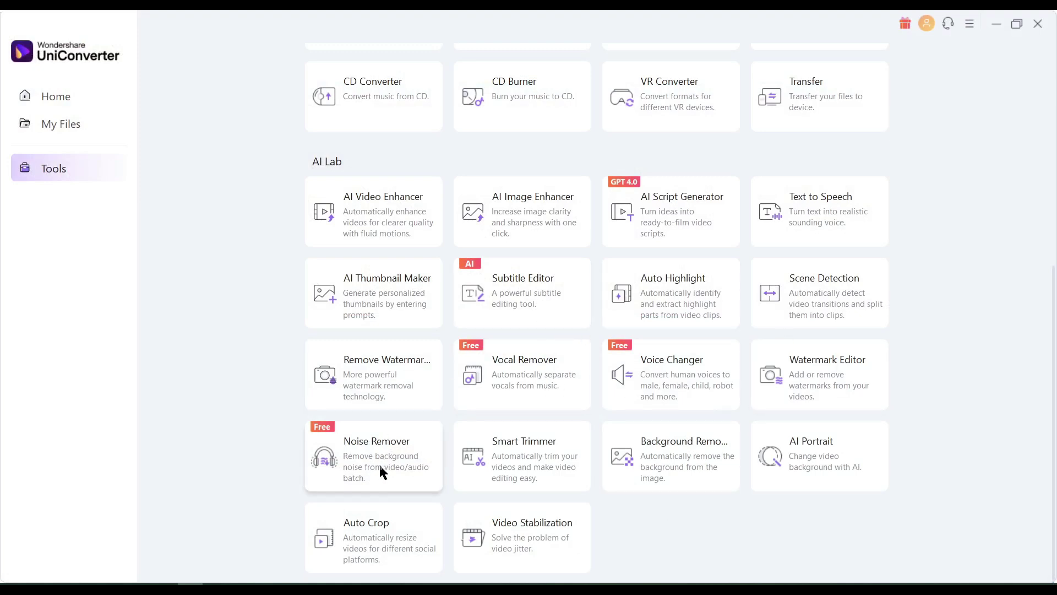
Switch to the UniConverter website at videoconverter.wondershare.com in Chrome
{"action": "left_click", "coordinate": [382, 481]}
{"action": "scroll", "coordinate": [692, 345], "scroll_direction": "down", "scroll_amount": 5}
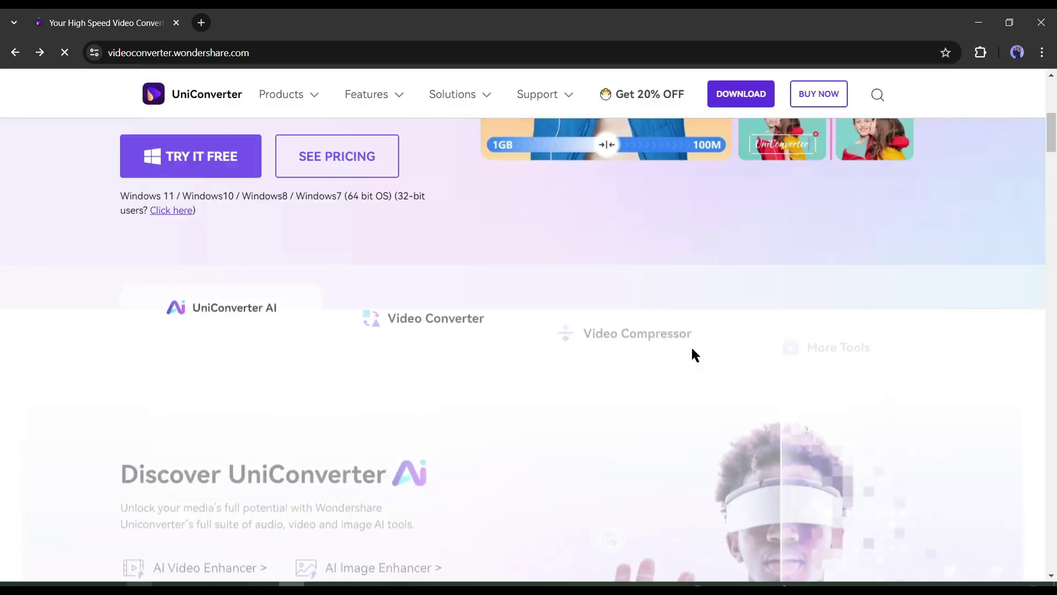
{"action": "scroll", "coordinate": [692, 345], "scroll_direction": "down", "scroll_amount": 3}
{"action": "scroll", "coordinate": [691, 345], "scroll_direction": "down", "scroll_amount": 5}
{"action": "scroll", "coordinate": [691, 345], "scroll_direction": "down", "scroll_amount": 8}
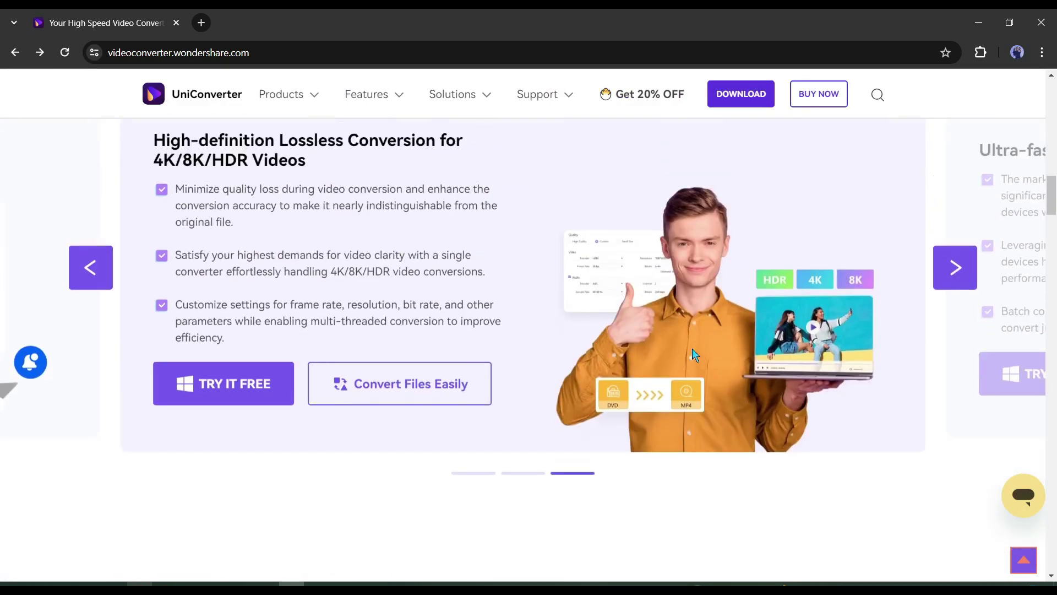
{"action": "scroll", "coordinate": [692, 348], "scroll_direction": "down", "scroll_amount": 3}
{"action": "scroll", "coordinate": [691, 345], "scroll_direction": "down", "scroll_amount": 3}
{"action": "scroll", "coordinate": [691, 353], "scroll_direction": "down", "scroll_amount": 4}
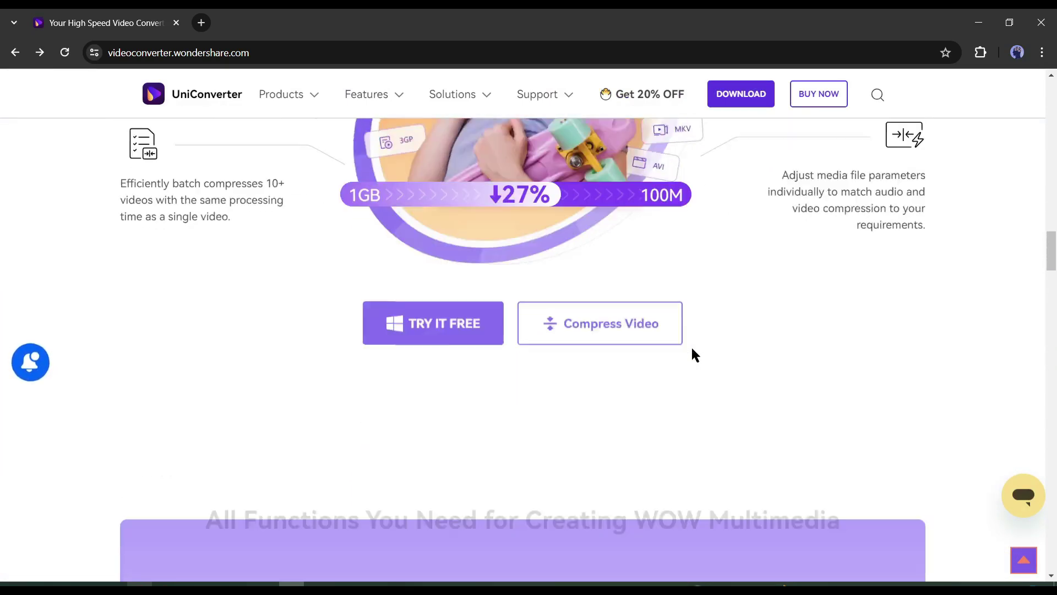
{"action": "scroll", "coordinate": [691, 354], "scroll_direction": "down", "scroll_amount": 4}
{"action": "scroll", "coordinate": [1055, 358], "scroll_direction": "down", "scroll_amount": 3}
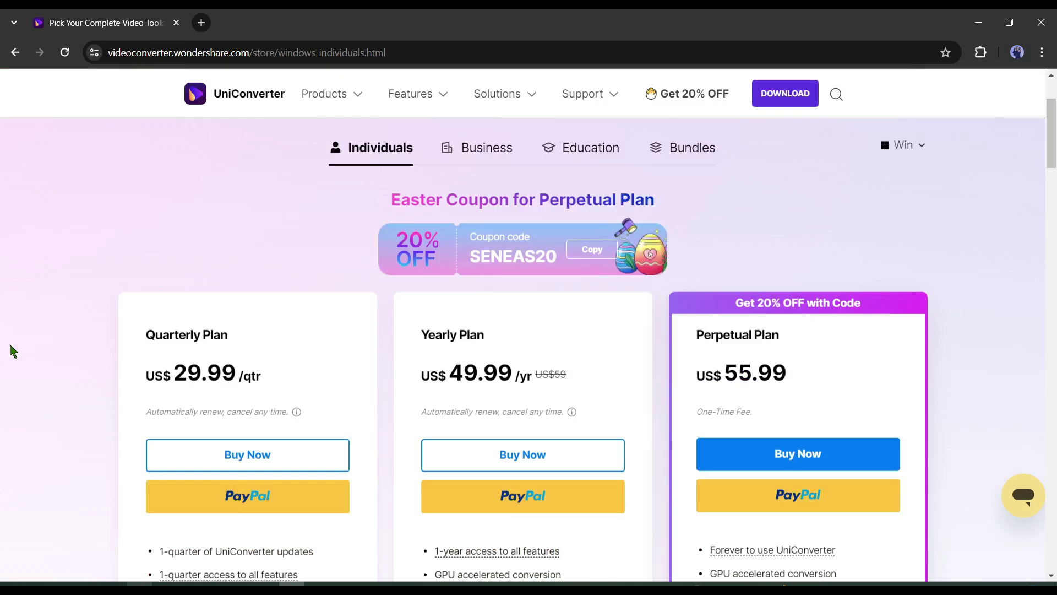
{"action": "scroll", "coordinate": [11, 349], "scroll_direction": "down", "scroll_amount": 2}
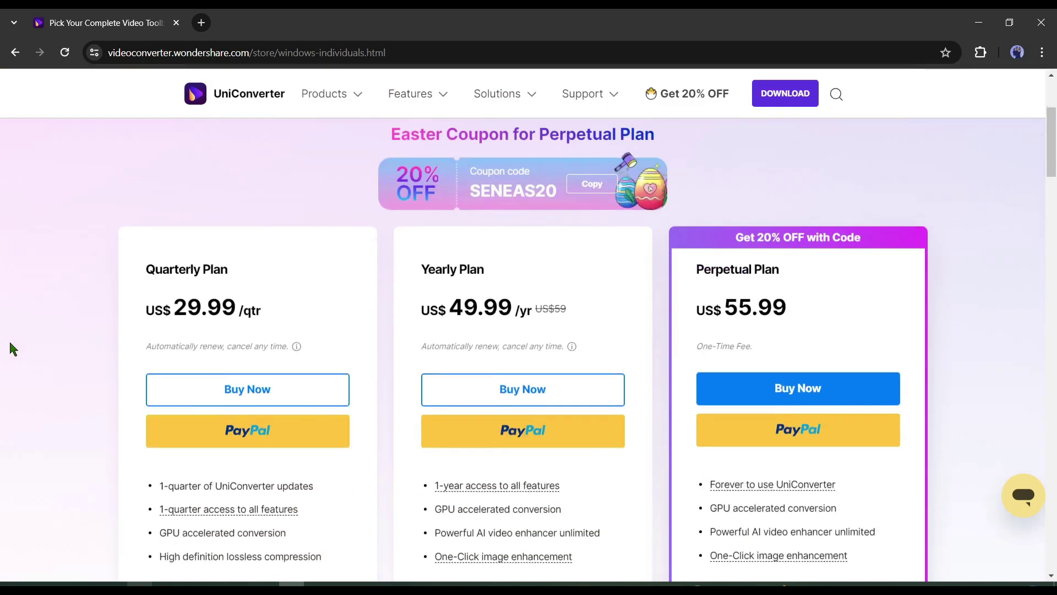
{"action": "left_click", "coordinate": [278, 199]}
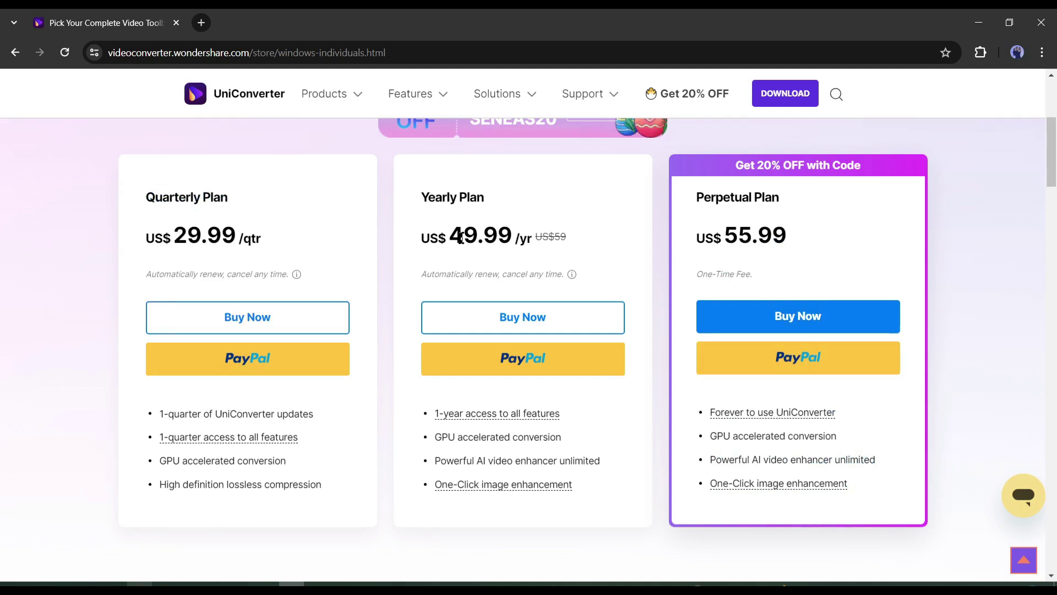
{"action": "scroll", "coordinate": [579, 241], "scroll_direction": "up", "scroll_amount": 1}
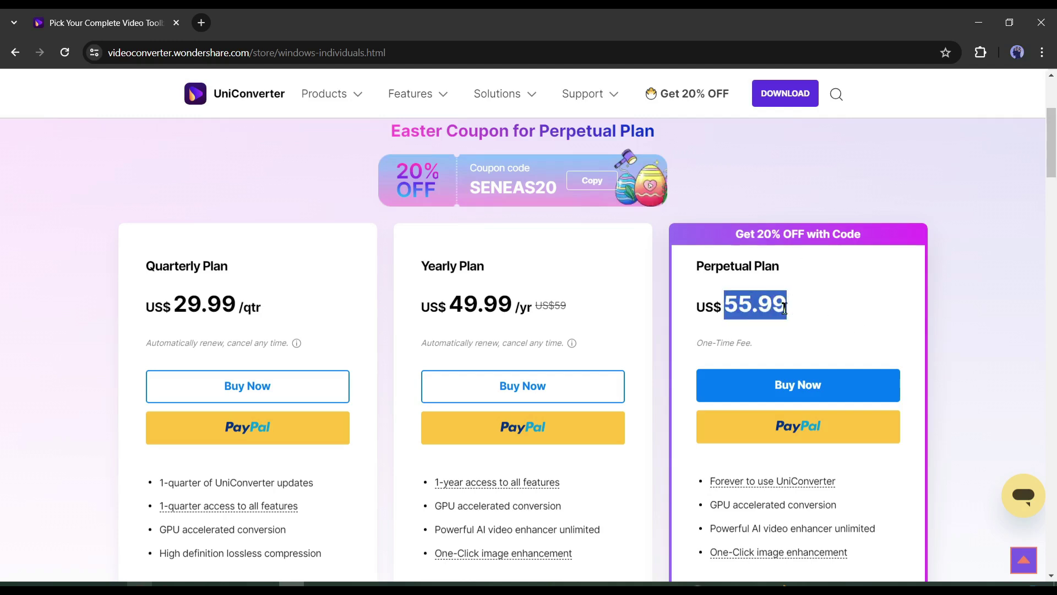
{"action": "scroll", "coordinate": [784, 321], "scroll_direction": "down", "scroll_amount": 4}
{"action": "scroll", "coordinate": [782, 327], "scroll_direction": "down", "scroll_amount": 1}
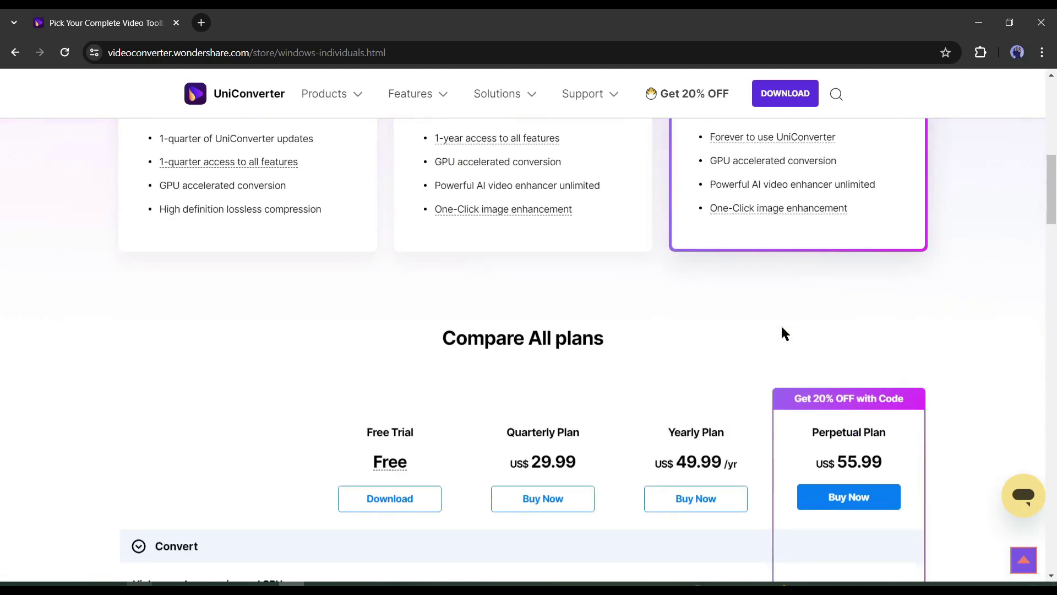
{"action": "scroll", "coordinate": [782, 326], "scroll_direction": "down", "scroll_amount": 4}
{"action": "scroll", "coordinate": [783, 327], "scroll_direction": "down", "scroll_amount": 5}
{"action": "scroll", "coordinate": [782, 326], "scroll_direction": "down", "scroll_amount": 2}
{"action": "scroll", "coordinate": [783, 333], "scroll_direction": "up", "scroll_amount": 7}
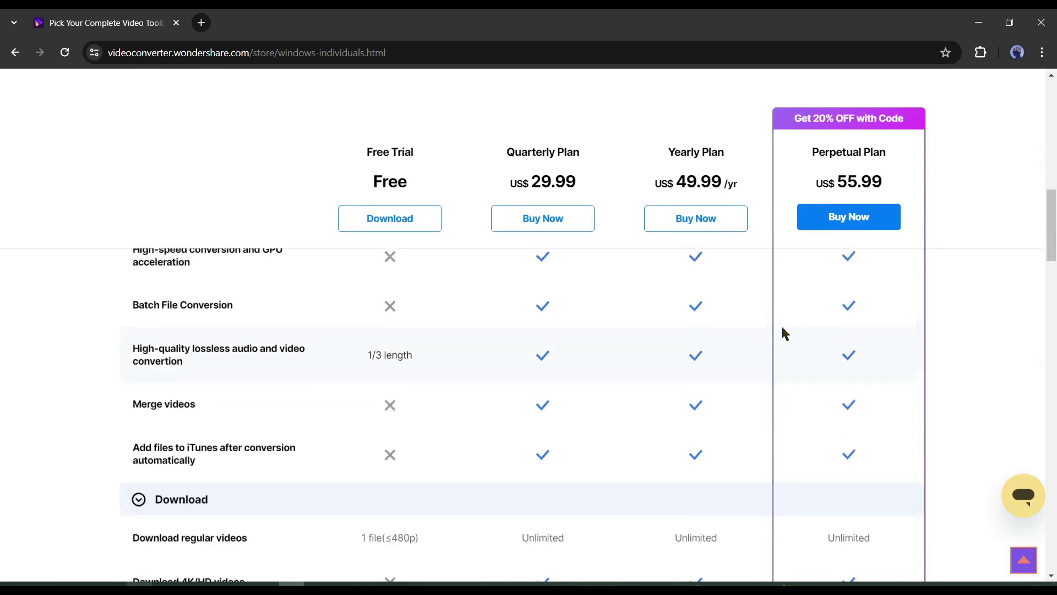
{"action": "scroll", "coordinate": [782, 333], "scroll_direction": "up", "scroll_amount": 4}
{"action": "scroll", "coordinate": [300, 284], "scroll_direction": "down", "scroll_amount": 3}
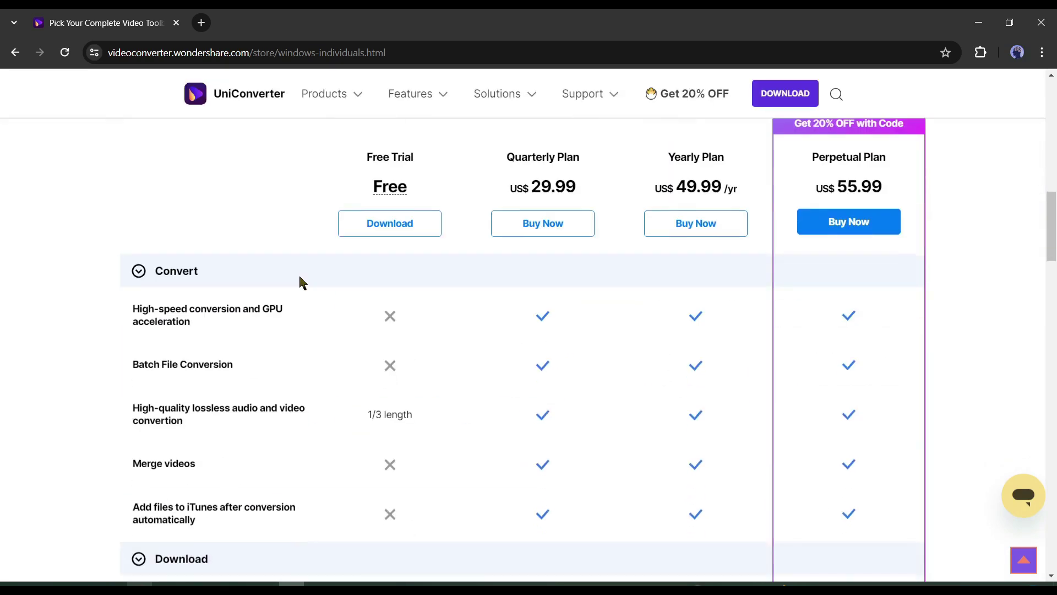
{"action": "scroll", "coordinate": [300, 389], "scroll_direction": "down", "scroll_amount": 3}
{"action": "scroll", "coordinate": [300, 389], "scroll_direction": "up", "scroll_amount": 2}
{"action": "scroll", "coordinate": [299, 385], "scroll_direction": "down", "scroll_amount": 4}
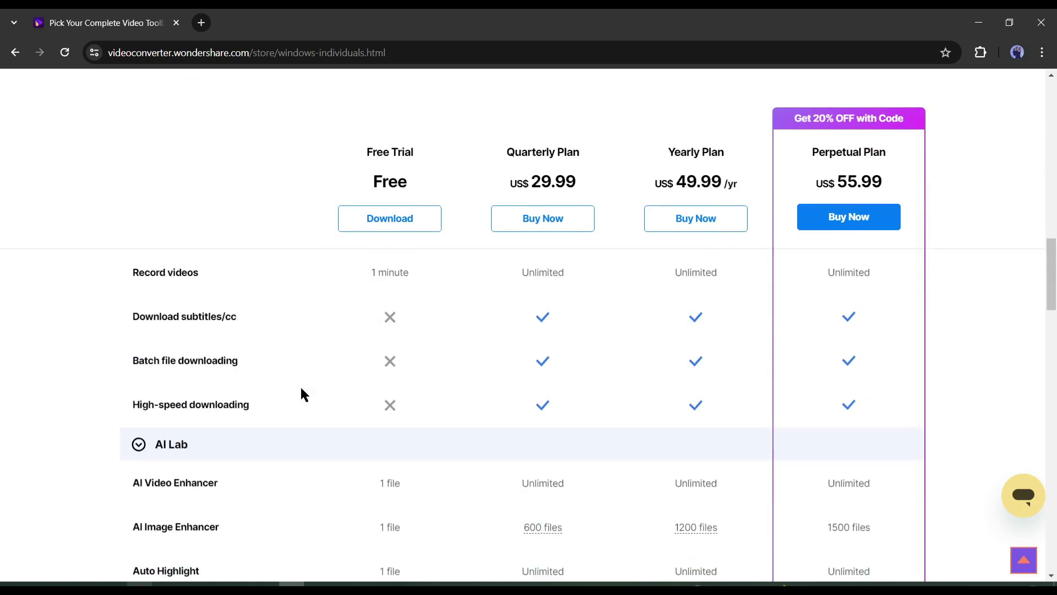
{"action": "scroll", "coordinate": [300, 385], "scroll_direction": "down", "scroll_amount": 3}
{"action": "scroll", "coordinate": [301, 384], "scroll_direction": "down", "scroll_amount": 5}
{"action": "scroll", "coordinate": [300, 394], "scroll_direction": "up", "scroll_amount": 10}
{"action": "scroll", "coordinate": [329, 382], "scroll_direction": "up", "scroll_amount": 20}
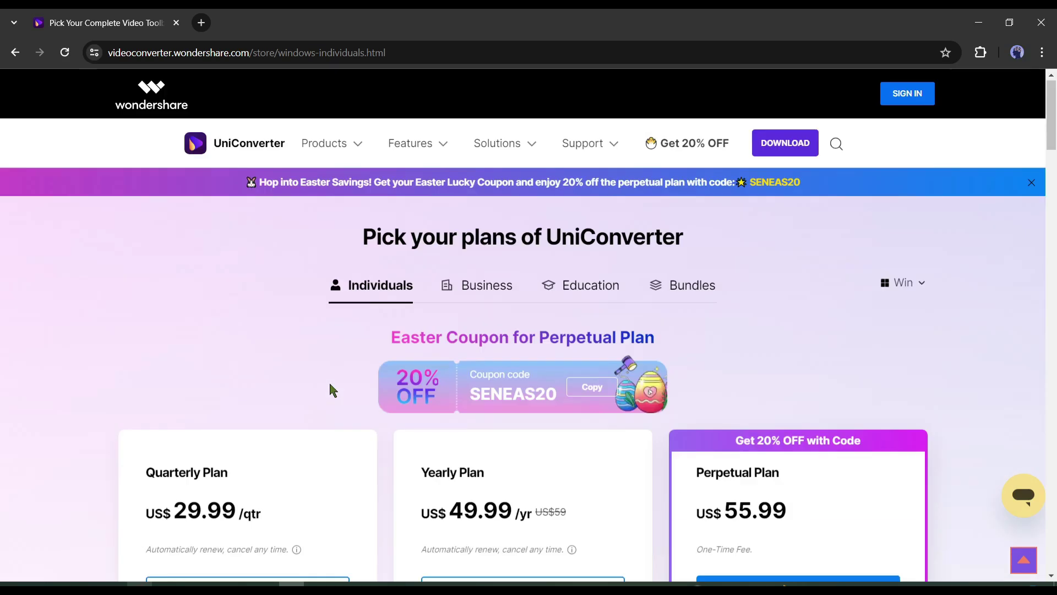
{"action": "scroll", "coordinate": [329, 383], "scroll_direction": "down", "scroll_amount": 6}
{"action": "scroll", "coordinate": [329, 382], "scroll_direction": "up", "scroll_amount": 5}
{"action": "scroll", "coordinate": [329, 381], "scroll_direction": "down", "scroll_amount": 5}
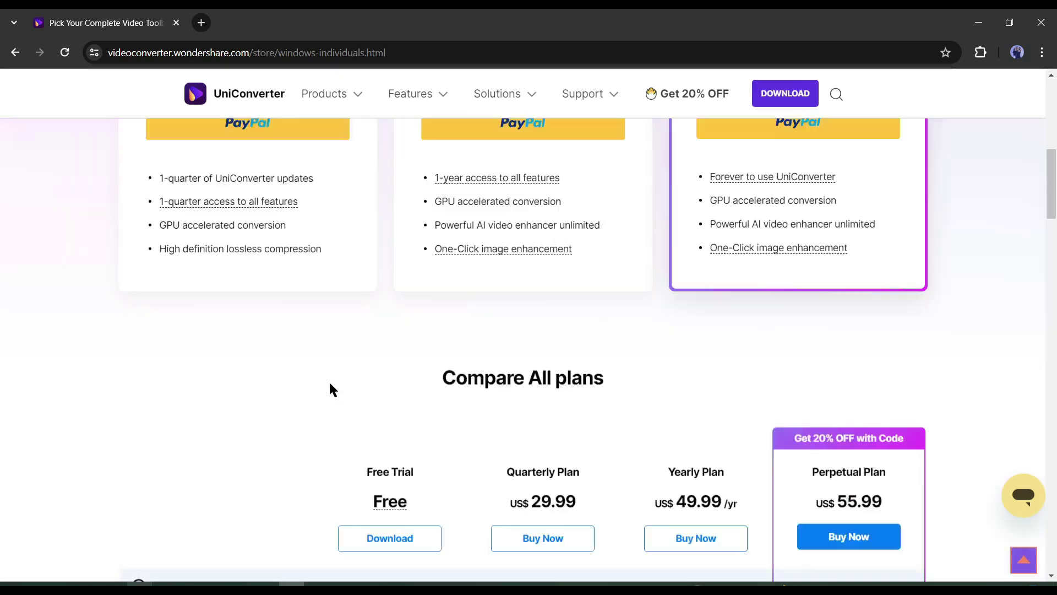